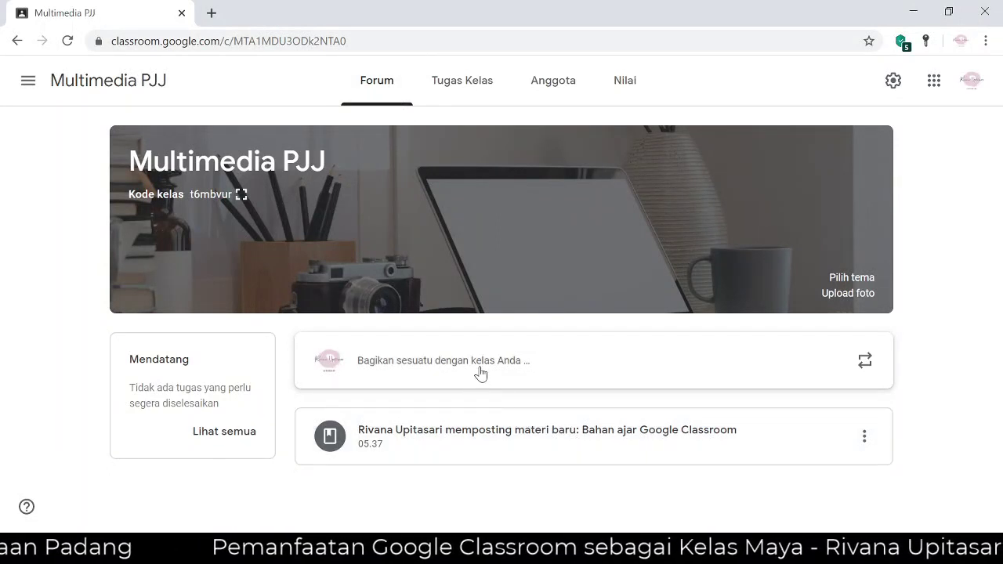
Step: Write a new class announcement reading "Selamat datang di Google Classroom Multimedia 1-30 Juni 2020"
{"action": "left_click", "coordinate": [533, 369]}
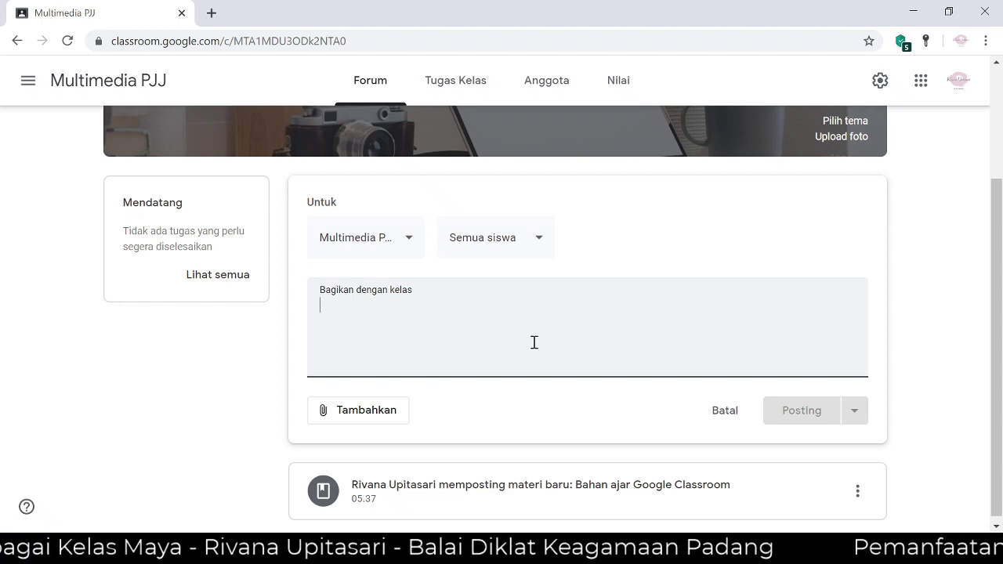
{"action": "type", "text": "Selamat datang di Google Classroom Multimedia 1-30 Juni 2020"}
{"action": "left_click", "coordinate": [358, 410]}
{"action": "left_click", "coordinate": [373, 484]}
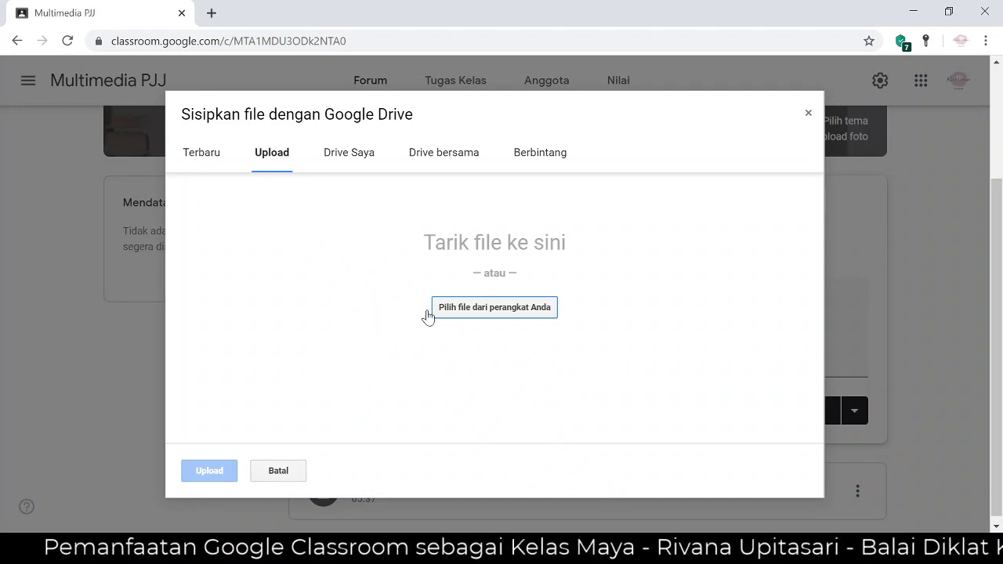
{"action": "left_click", "coordinate": [278, 471]}
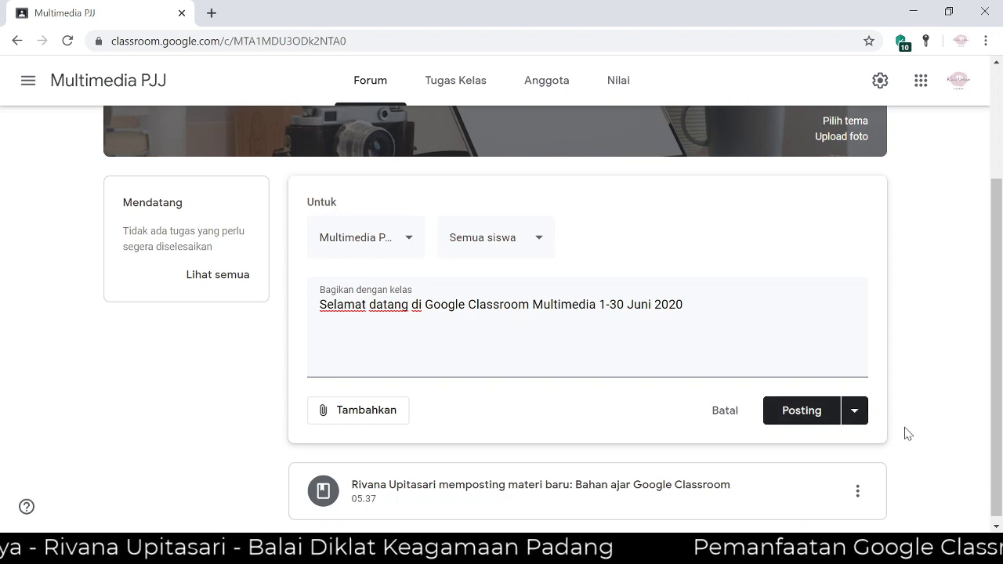
Step: Save the announcement as a draft and schedule it for 1 Jun 2020 at 08.00
{"action": "left_click", "coordinate": [855, 412]}
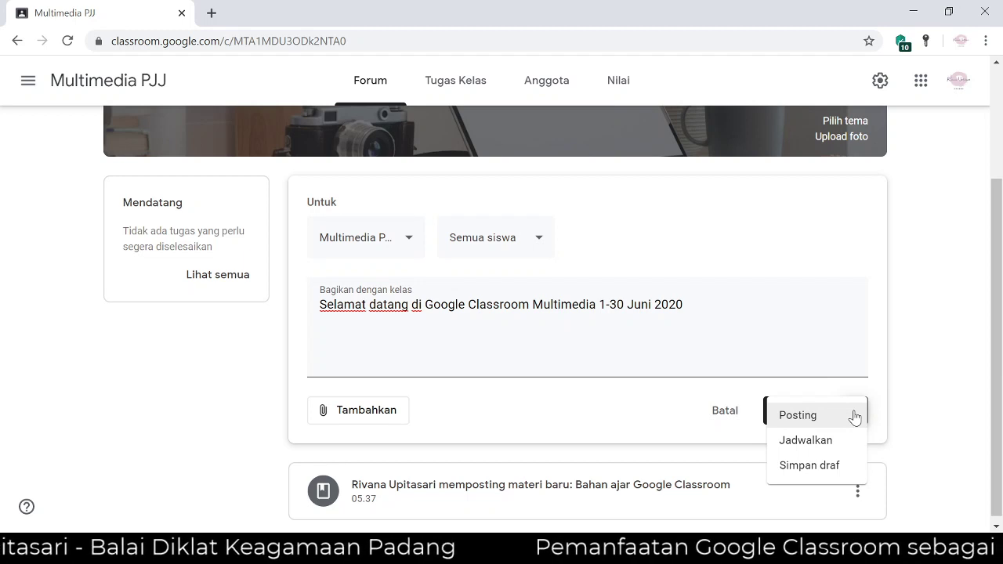
{"action": "left_click", "coordinate": [810, 467]}
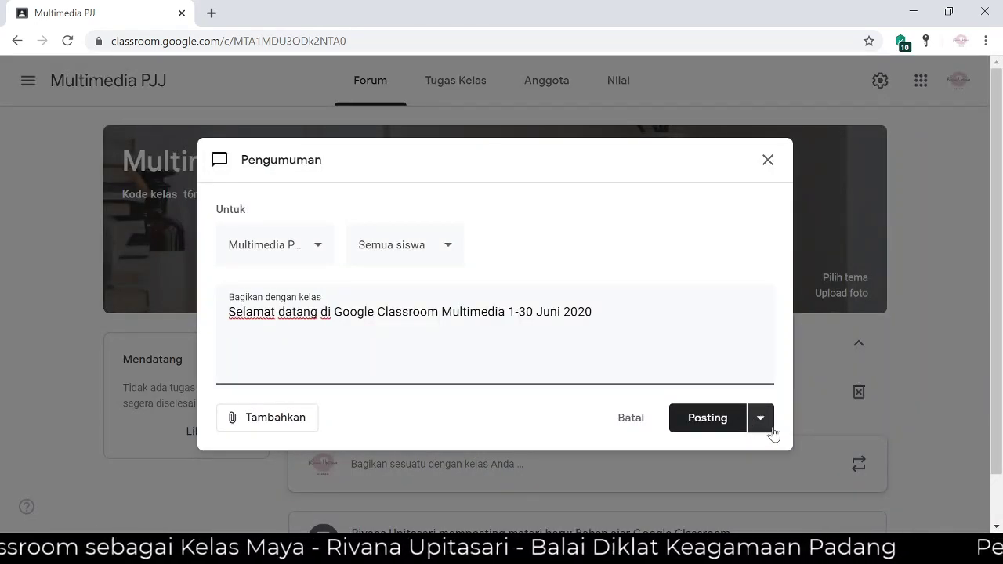
{"action": "left_click", "coordinate": [761, 421]}
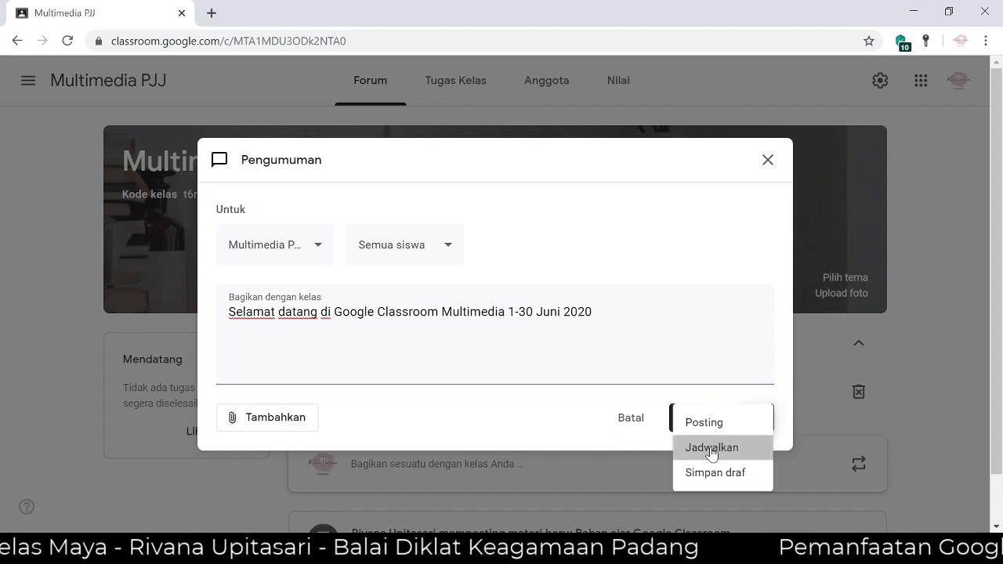
{"action": "left_click", "coordinate": [712, 449]}
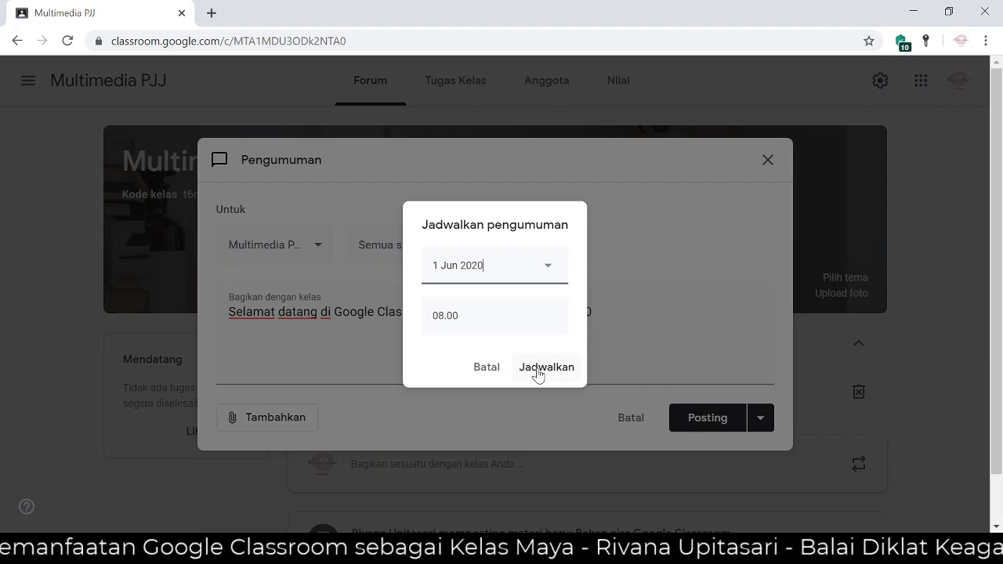
{"action": "left_click", "coordinate": [541, 368]}
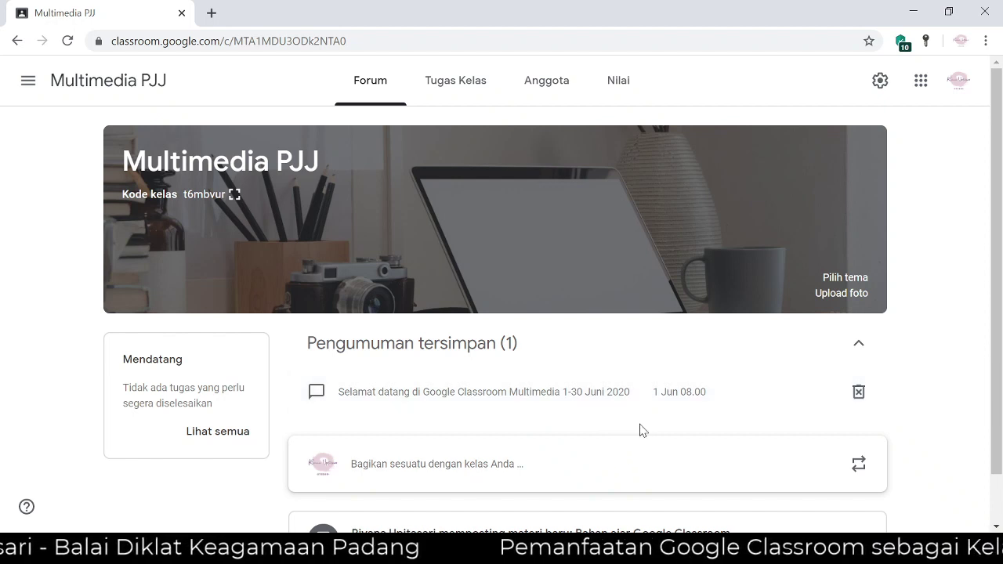
Step: Look over the classwork page, and open the scheduled announcement to examine its attachment options
{"action": "left_click", "coordinate": [467, 88]}
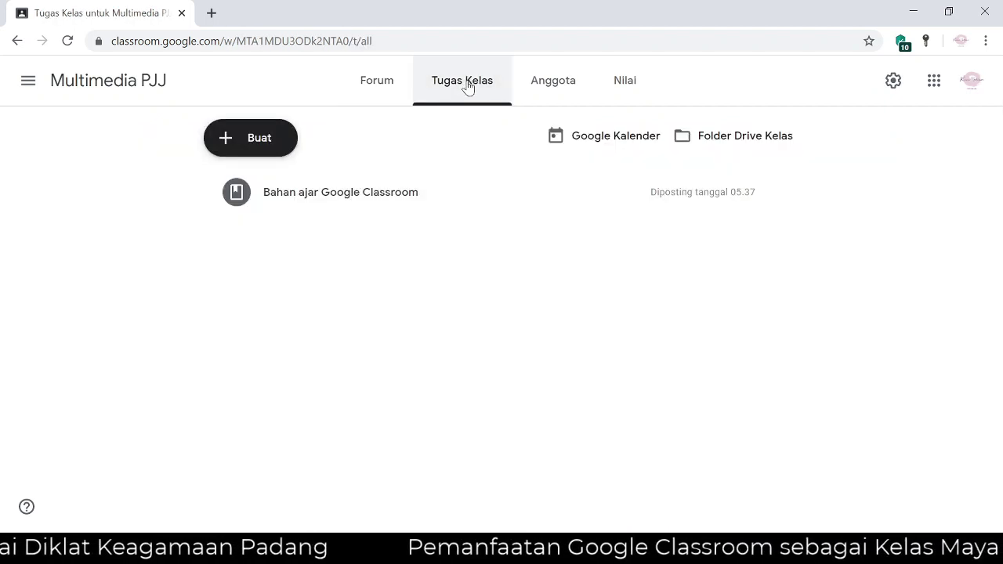
{"action": "left_click", "coordinate": [384, 83]}
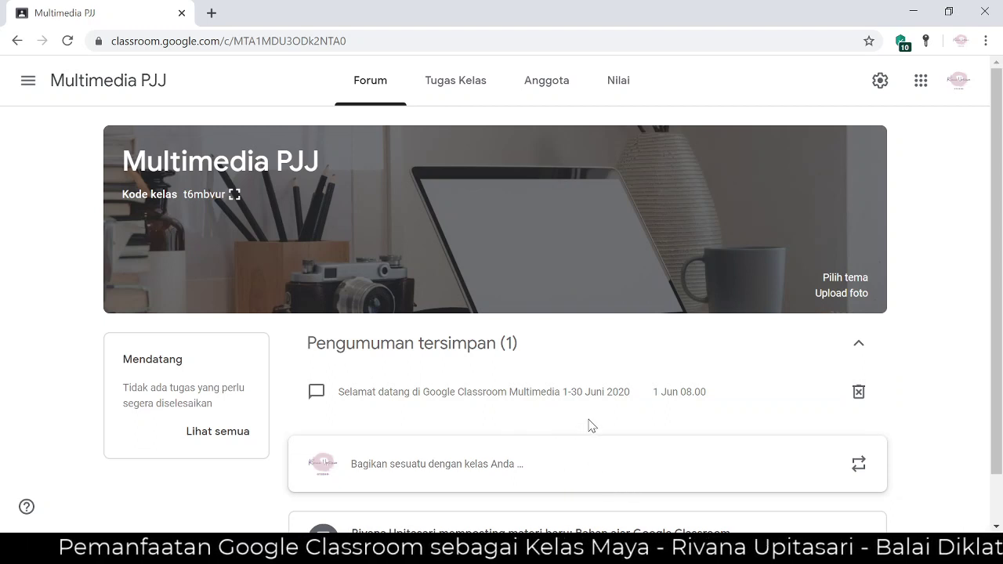
{"action": "left_click", "coordinate": [438, 88]}
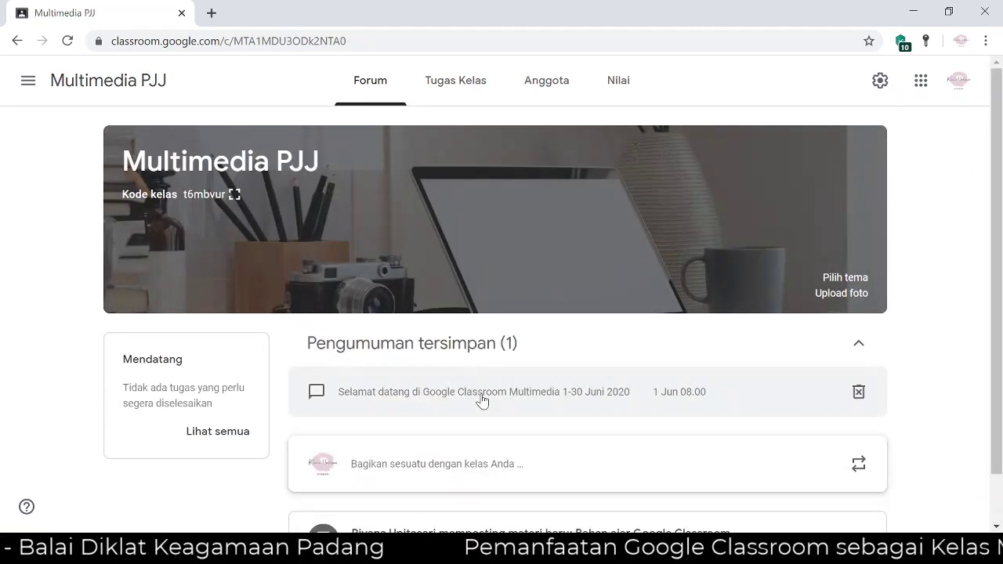
{"action": "left_click", "coordinate": [482, 400]}
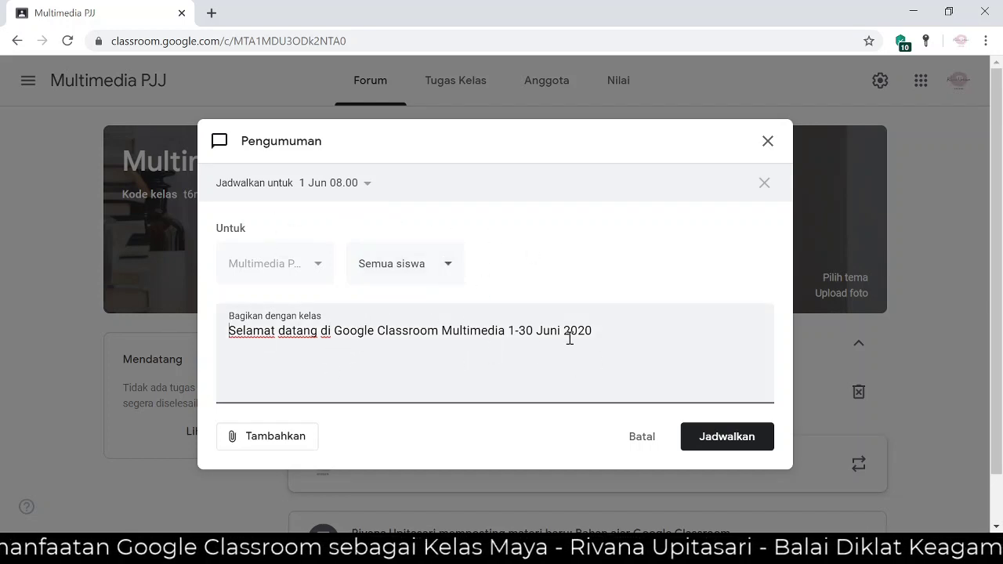
{"action": "left_click", "coordinate": [283, 439]}
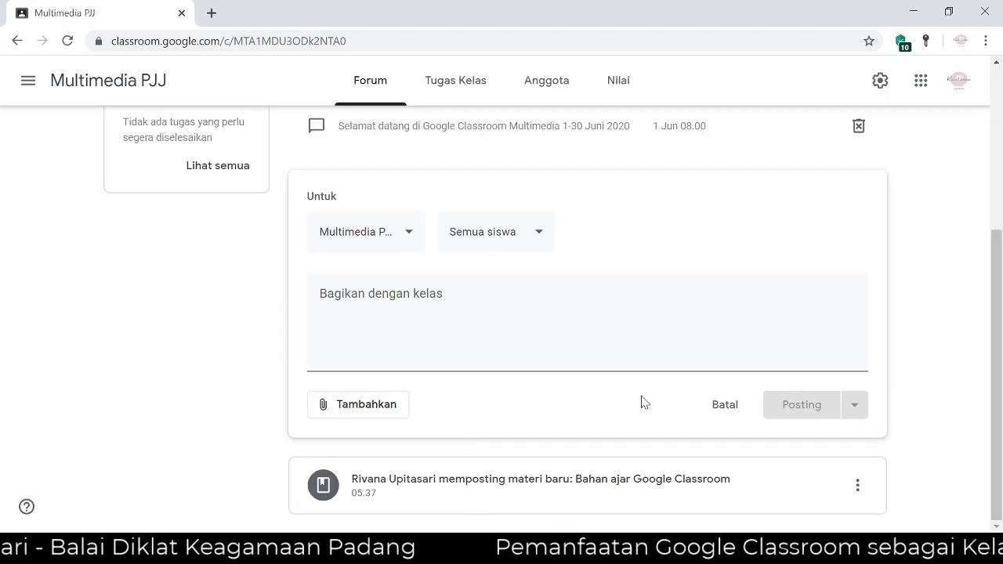
{"action": "left_click", "coordinate": [567, 323]}
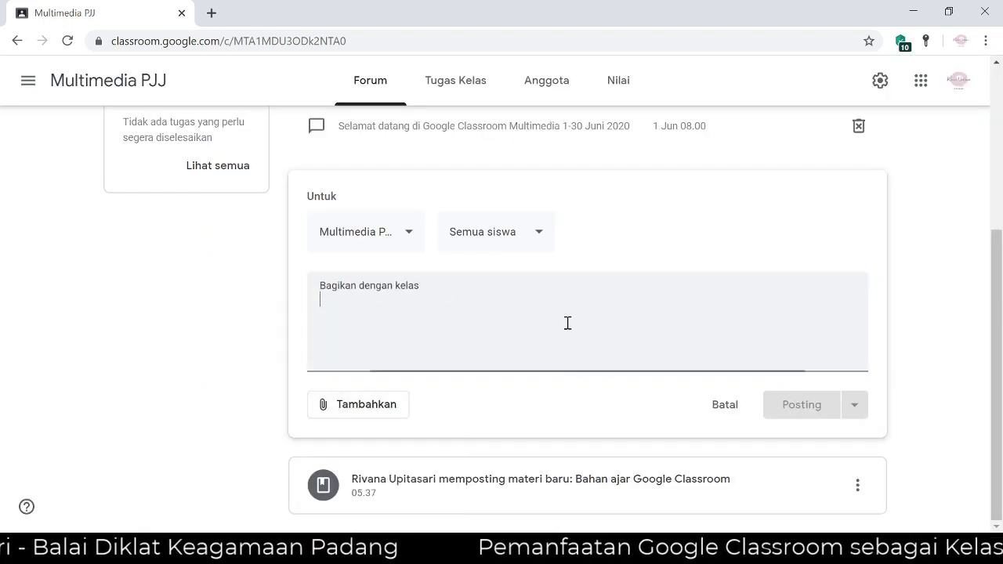
{"action": "type", "text": "hhh"}
{"action": "left_click", "coordinate": [854, 404]}
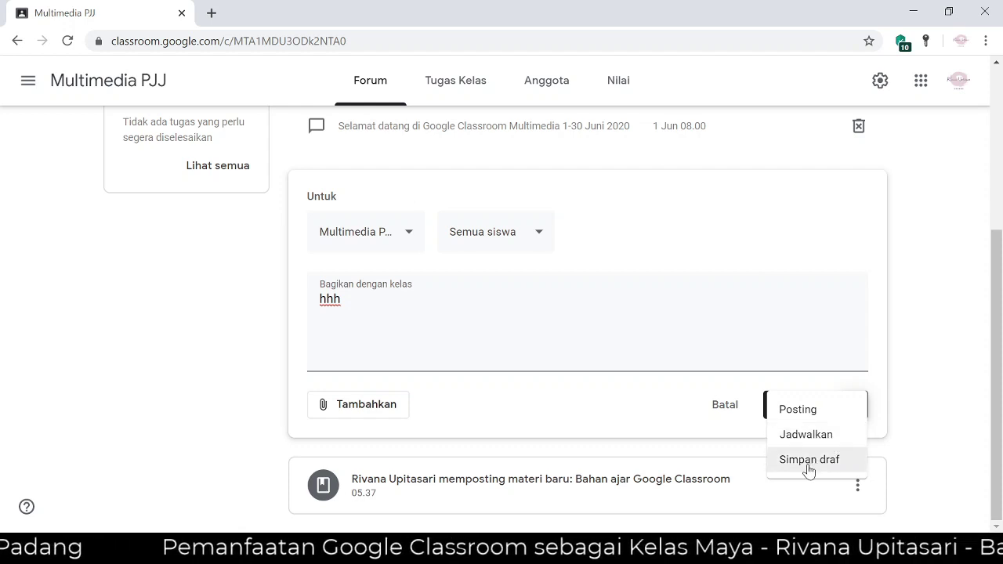
{"action": "left_click", "coordinate": [726, 408]}
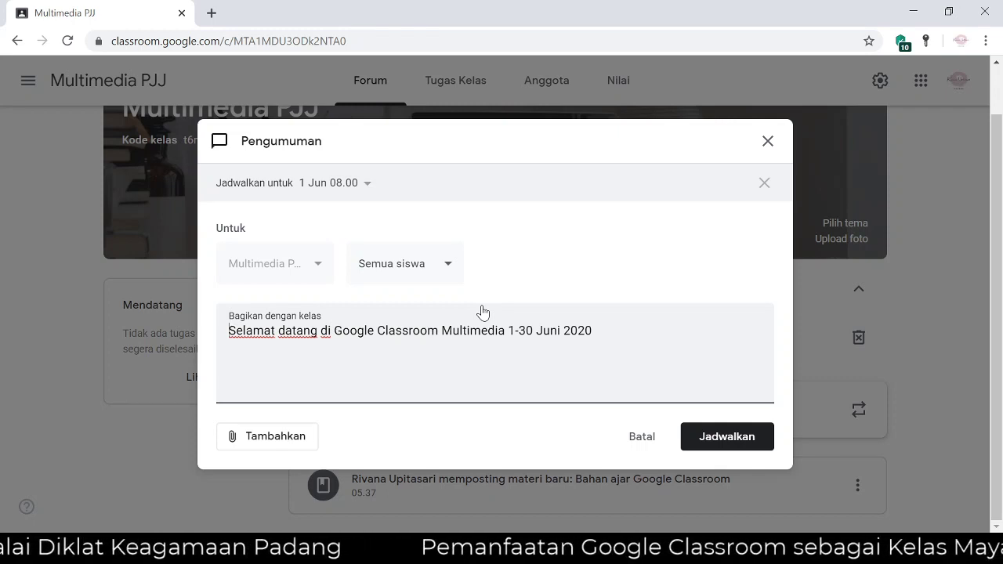
Step: Post the announcement "Selamat datang di google classroom, berikut beberapa tips menggunakan google classroom" with the uploaded file 6 tips.docx attached
{"action": "left_click", "coordinate": [288, 441]}
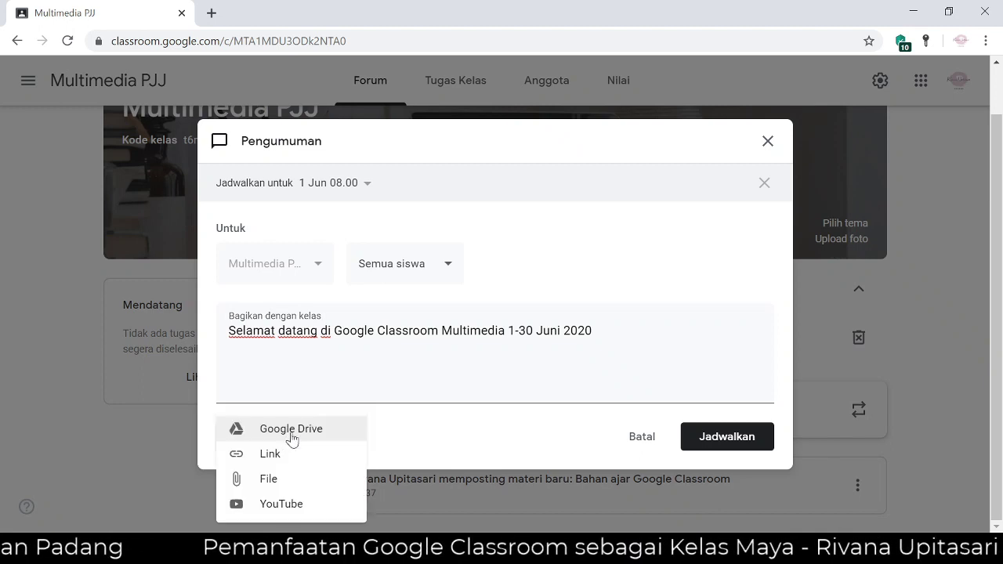
{"action": "left_click", "coordinate": [284, 480]}
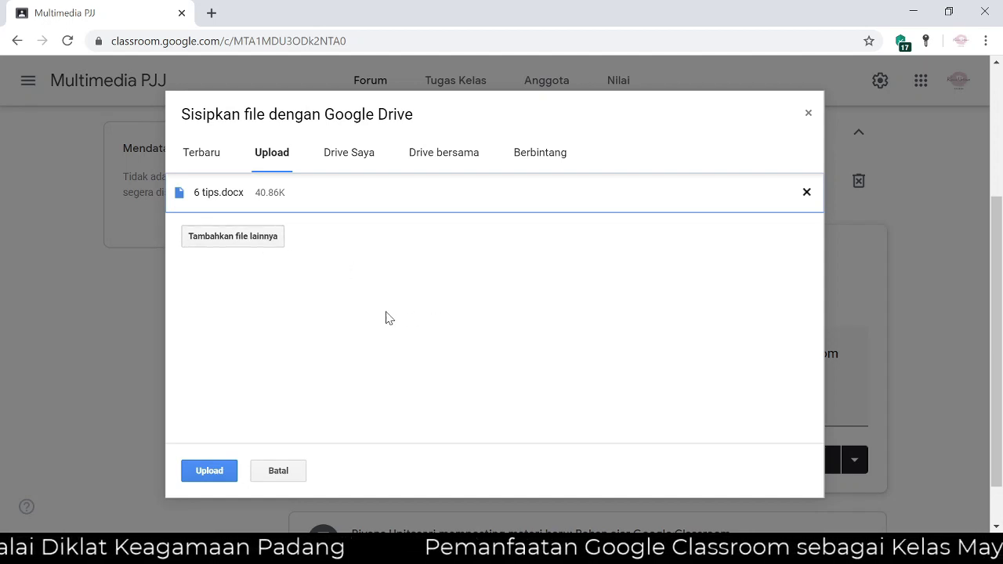
{"action": "left_click", "coordinate": [219, 475]}
{"action": "left_click", "coordinate": [804, 459]}
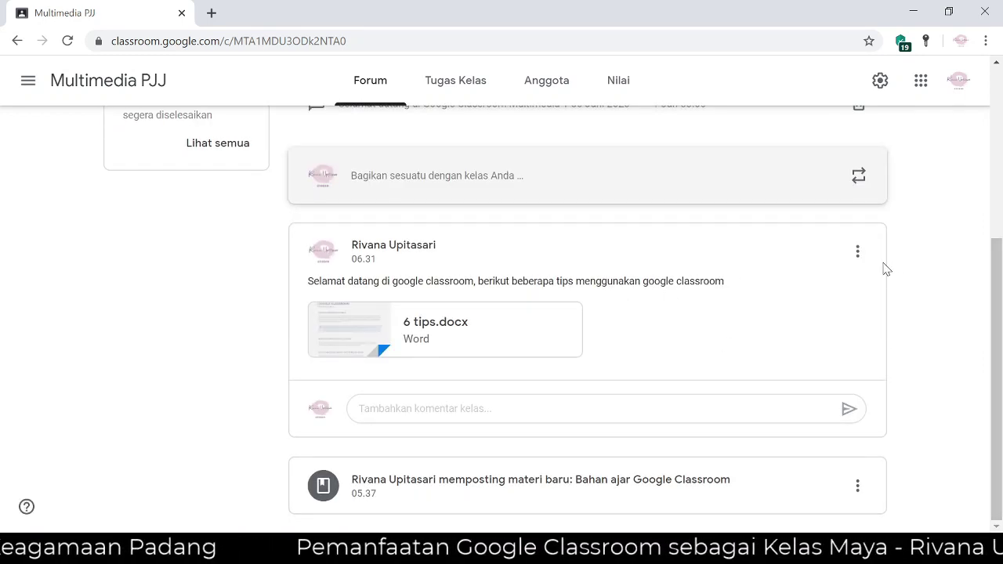
Step: Edit the posted tips announcement, try to attach 6 tips.docx from Google Drive, and save it
{"action": "left_click", "coordinate": [858, 253]}
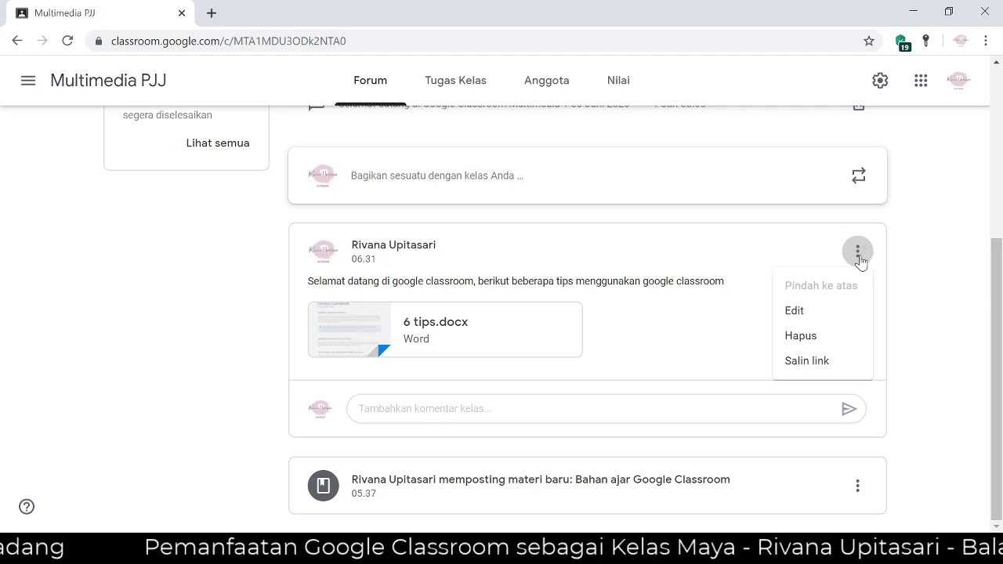
{"action": "left_click", "coordinate": [795, 311]}
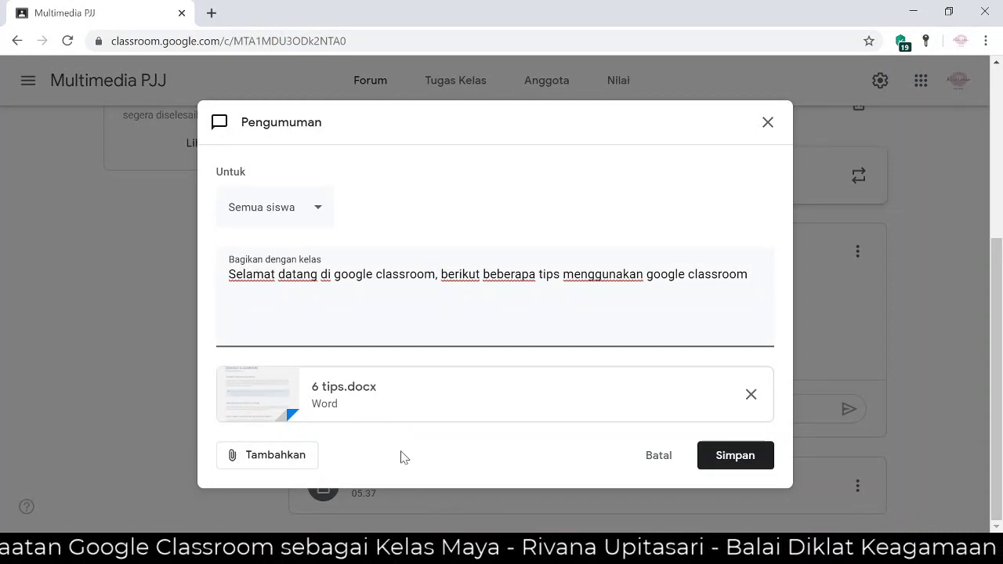
{"action": "left_click", "coordinate": [302, 462]}
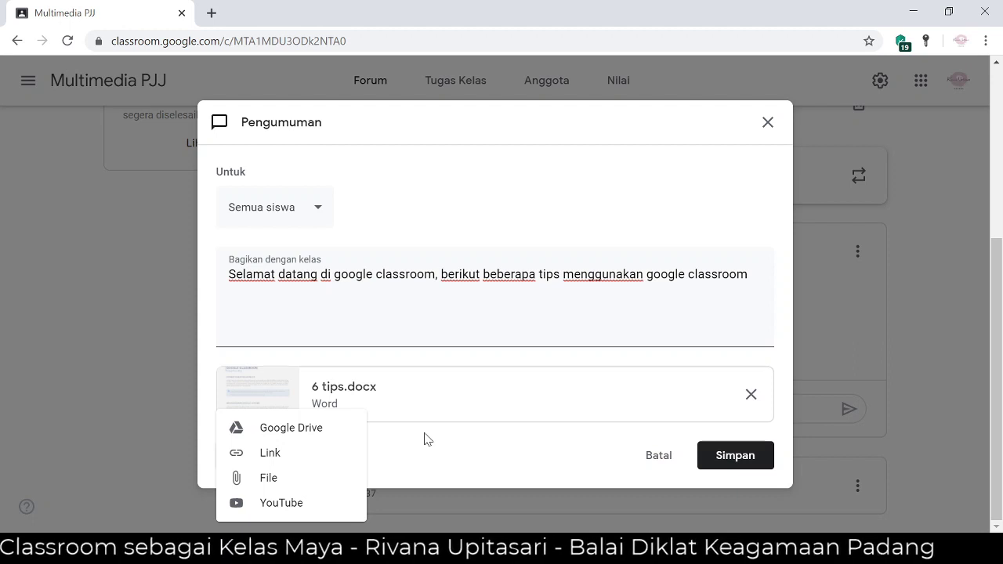
{"action": "left_click", "coordinate": [314, 438]}
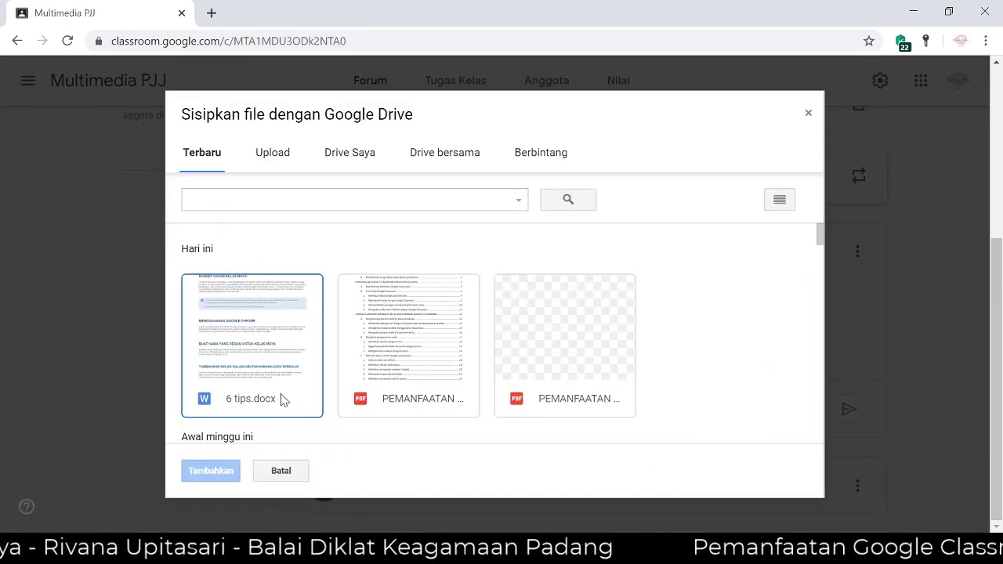
{"action": "left_click", "coordinate": [270, 344]}
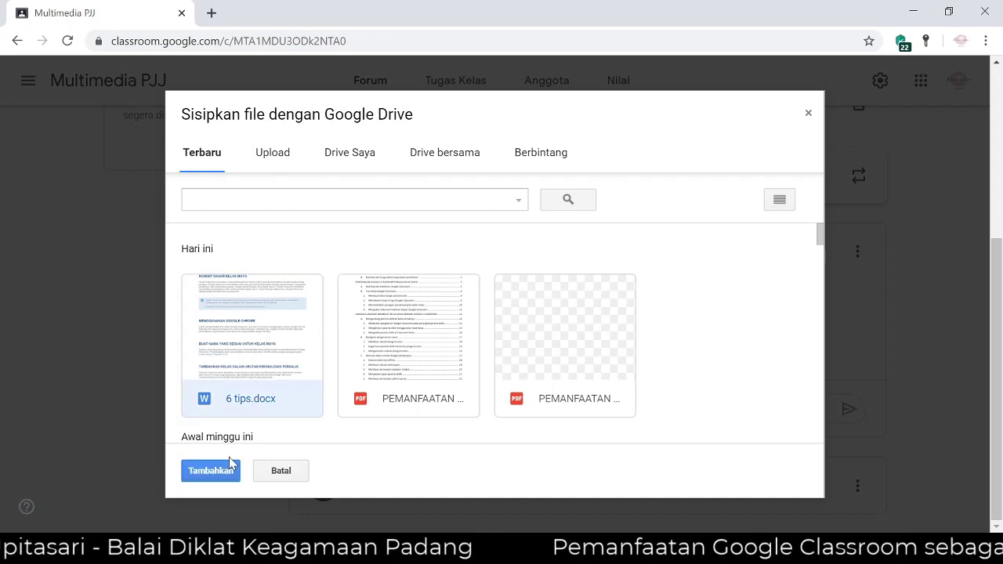
{"action": "left_click", "coordinate": [230, 467]}
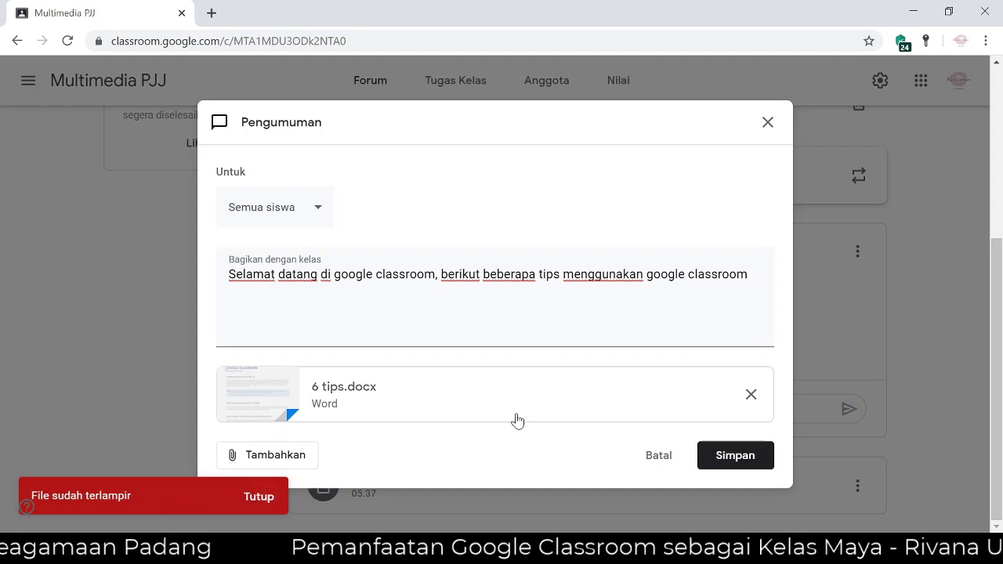
{"action": "left_click", "coordinate": [747, 462]}
{"action": "left_click", "coordinate": [858, 251]}
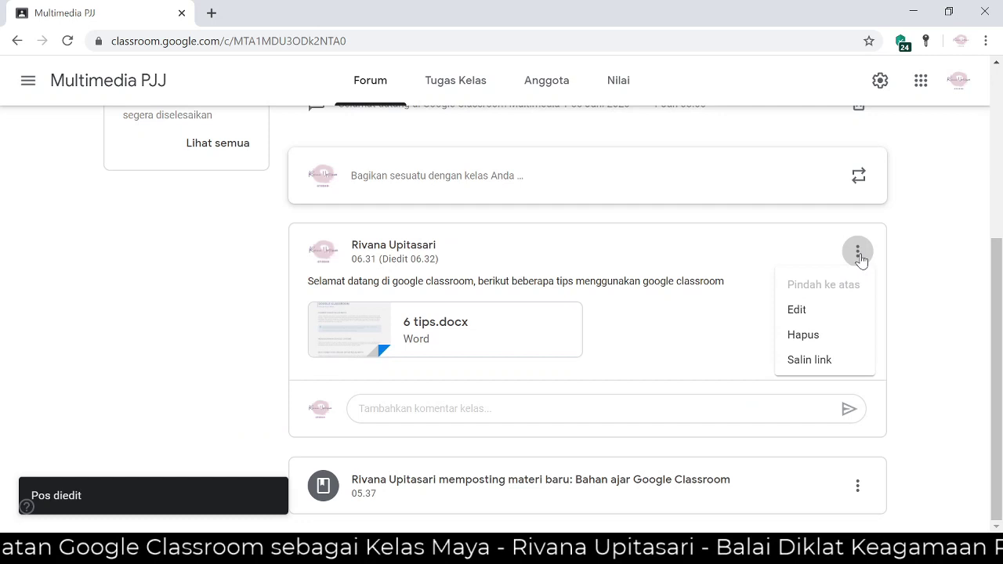
{"action": "left_click", "coordinate": [822, 319]}
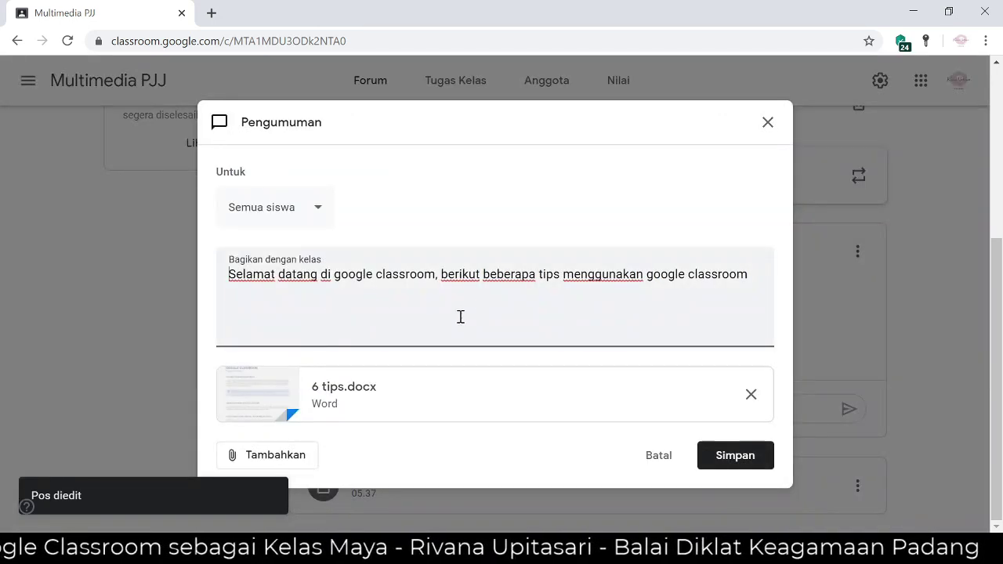
{"action": "left_click", "coordinate": [270, 454]}
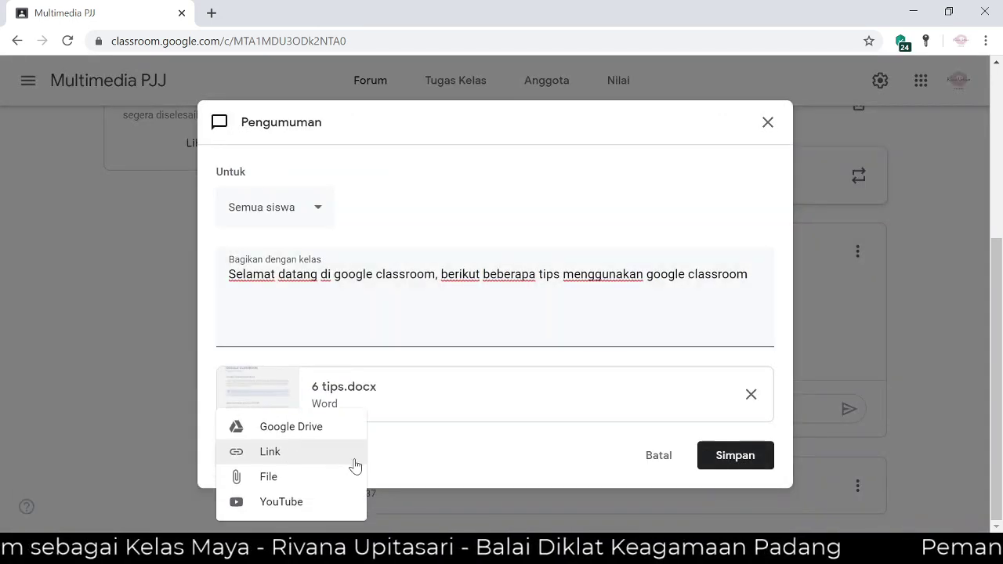
{"action": "left_click", "coordinate": [337, 505]}
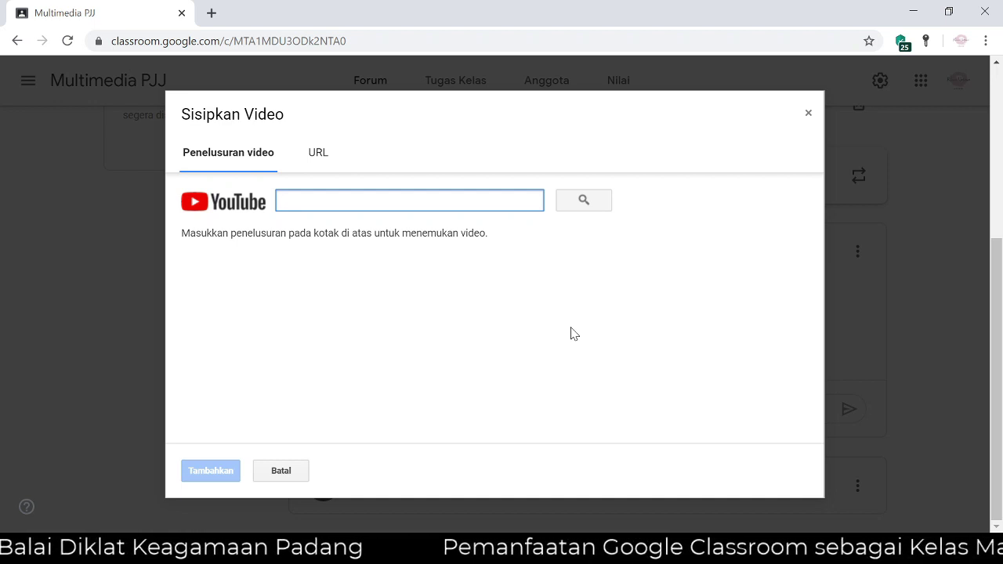
{"action": "type", "text": "https://www.youtube.com/watch?v=FvwZKD8BN1o"}
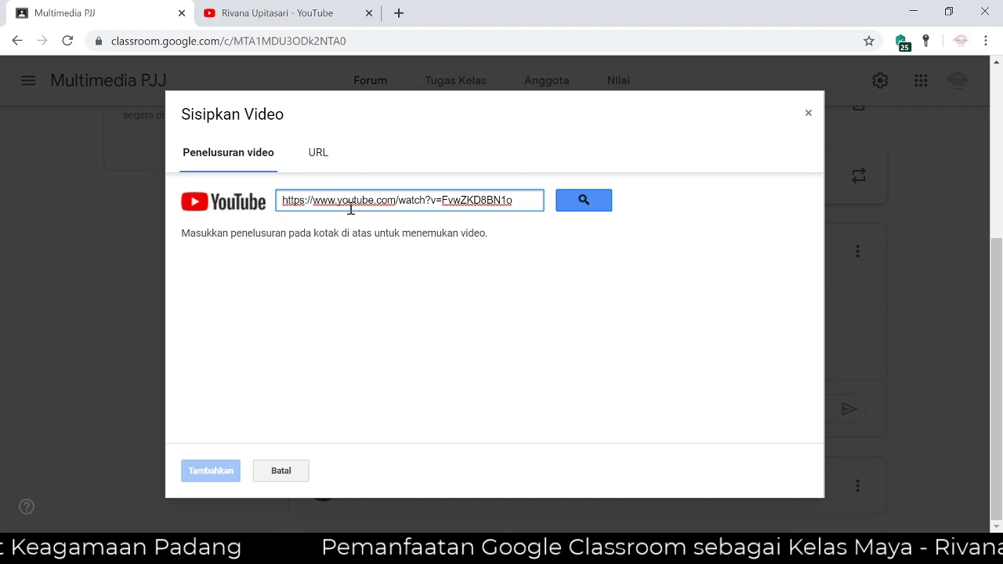
{"action": "key", "text": "Return"}
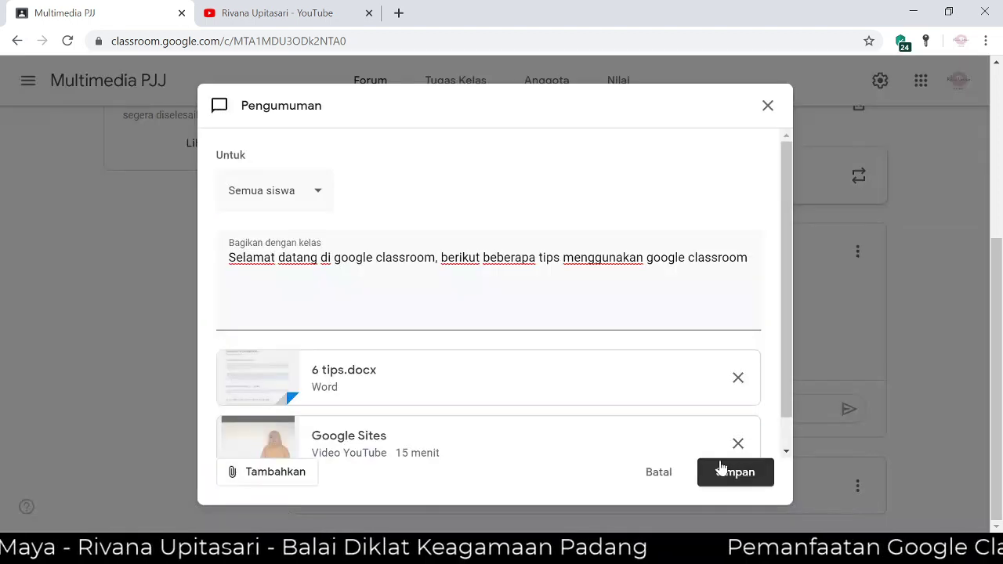
{"action": "left_click", "coordinate": [732, 473]}
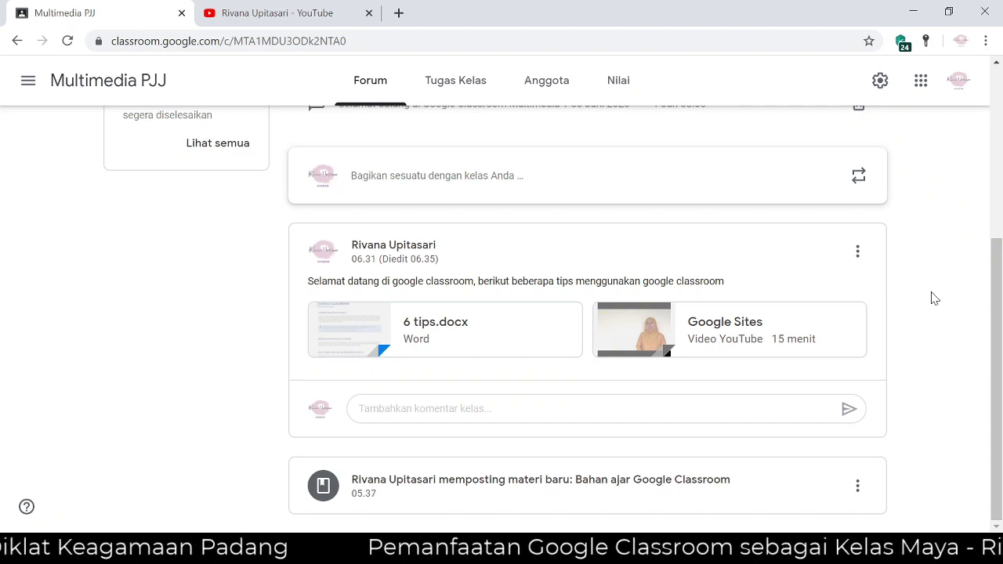
Step: Reuse the announcement "Berikut adalah tautan ke folder Materi Google Classroom dan Google Form" from the DDWK Hebat Tanjung Pinang class in this forum
{"action": "left_click", "coordinate": [860, 177]}
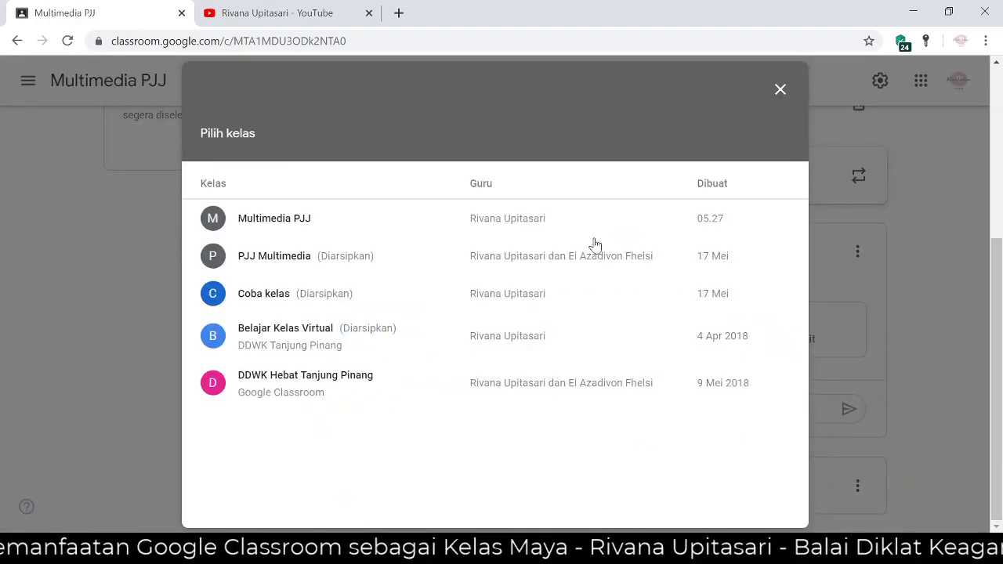
{"action": "left_click", "coordinate": [279, 385]}
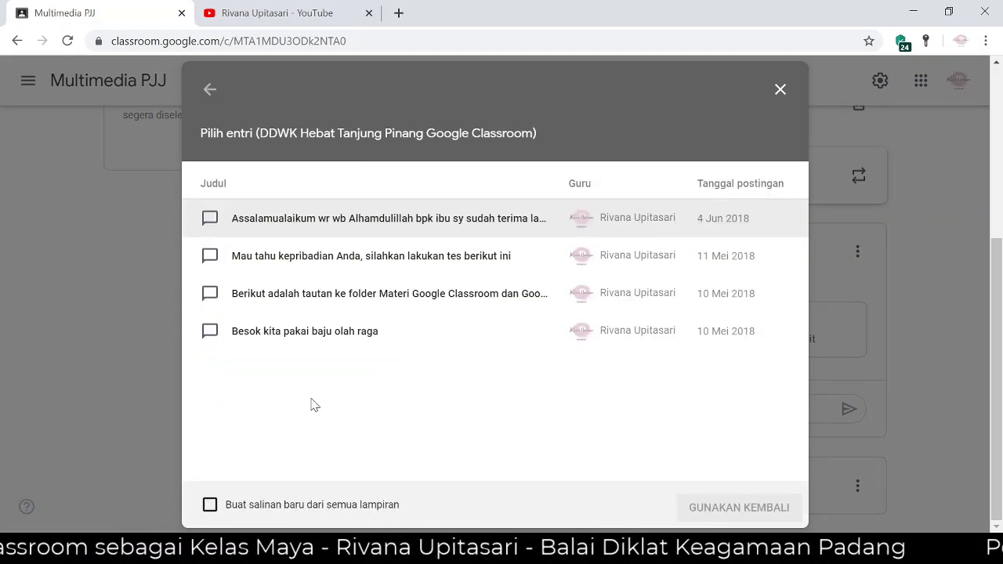
{"action": "left_click", "coordinate": [389, 293]}
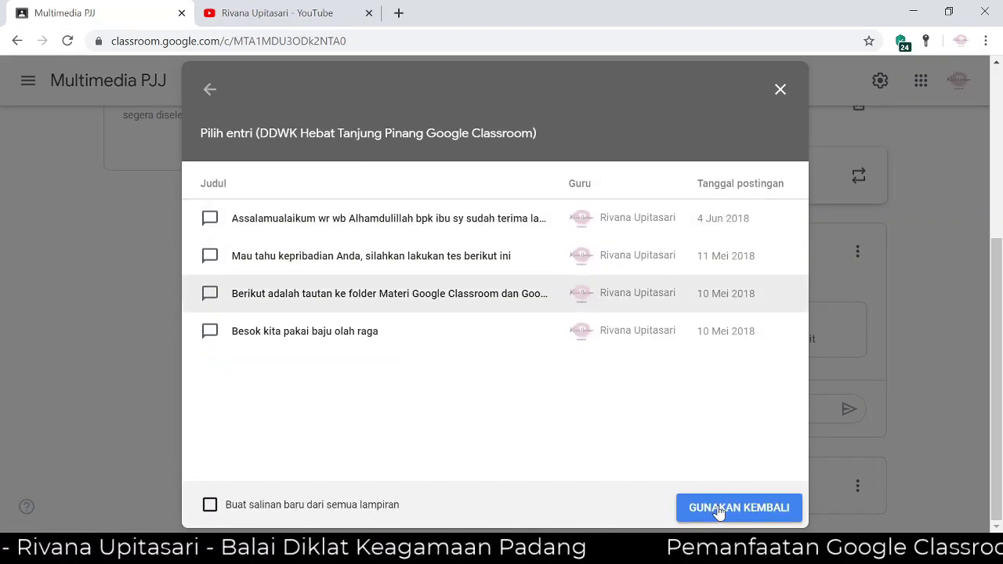
{"action": "left_click", "coordinate": [718, 508]}
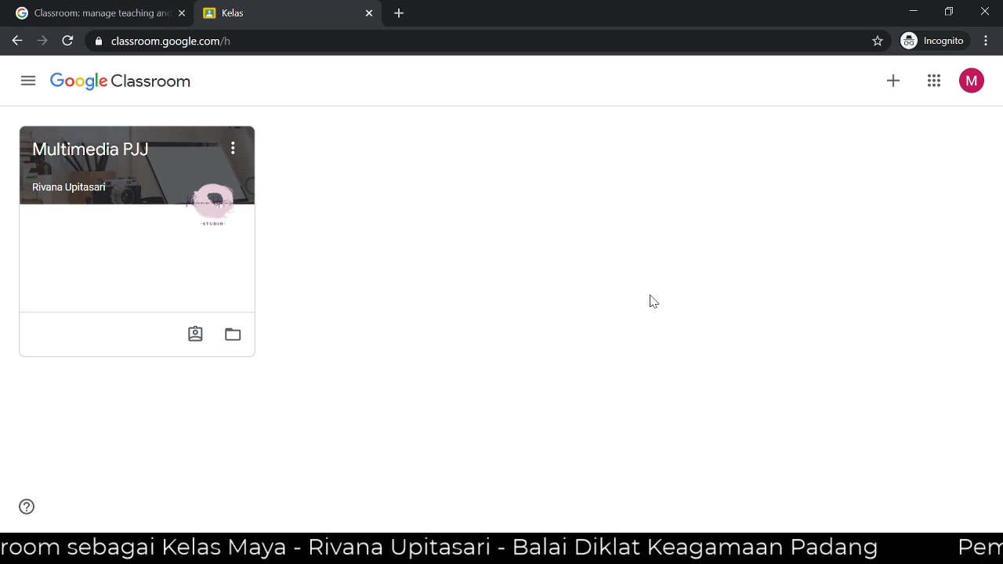
Step: From the student account, post the class comment "terima kasih materinya bu" on the Bahan ajar Google Classroom material in Multimedia PJJ
{"action": "left_click", "coordinate": [157, 197]}
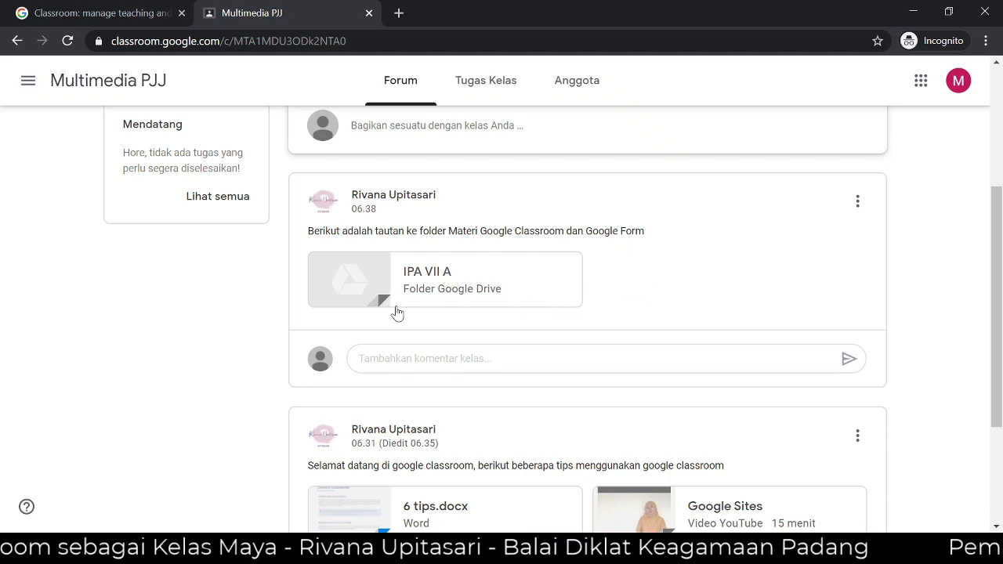
{"action": "scroll", "coordinate": [887, 327], "scroll_direction": "down", "scroll_amount": 1}
{"action": "scroll", "coordinate": [887, 328], "scroll_direction": "down", "scroll_amount": 1}
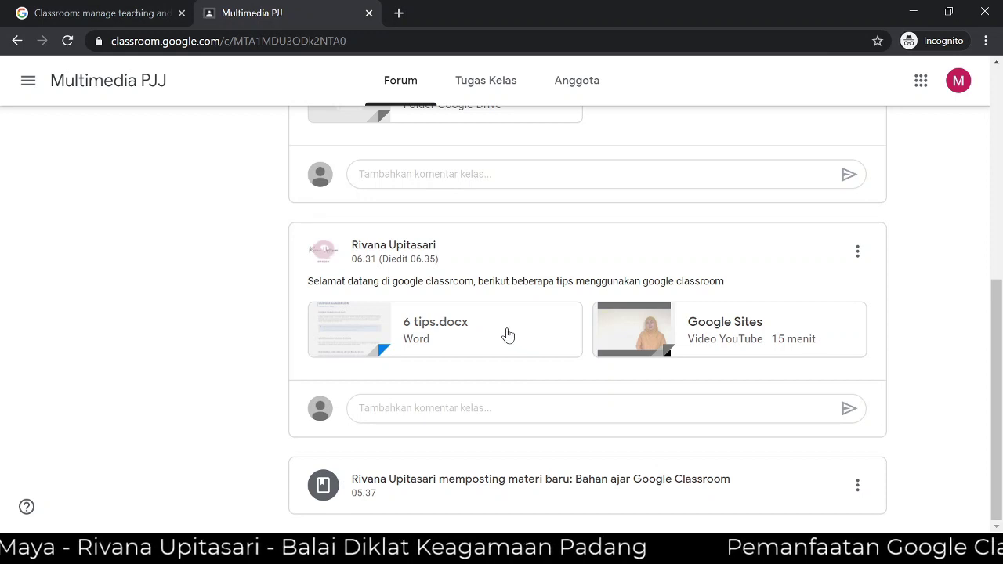
{"action": "left_click", "coordinate": [587, 484]}
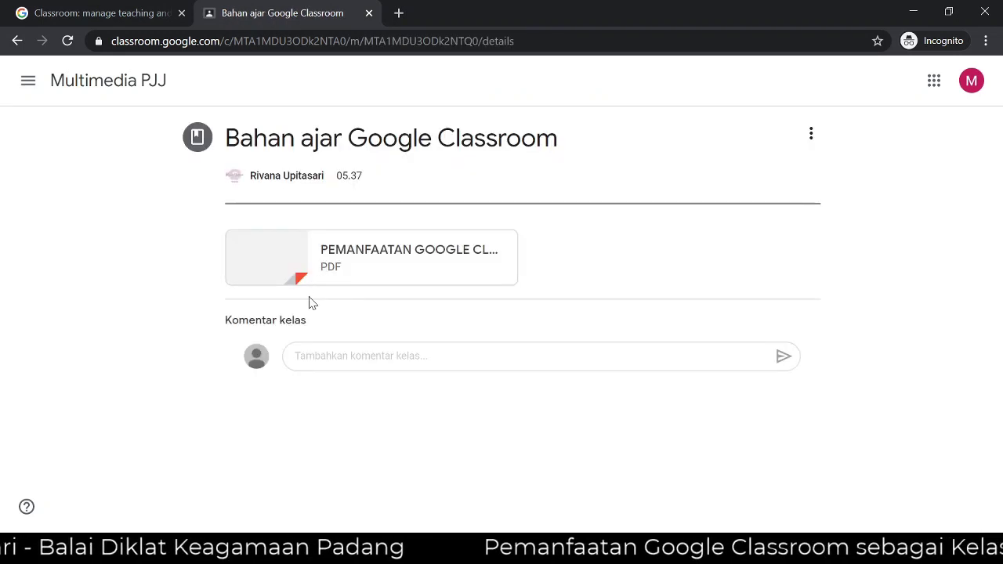
{"action": "left_click", "coordinate": [328, 357]}
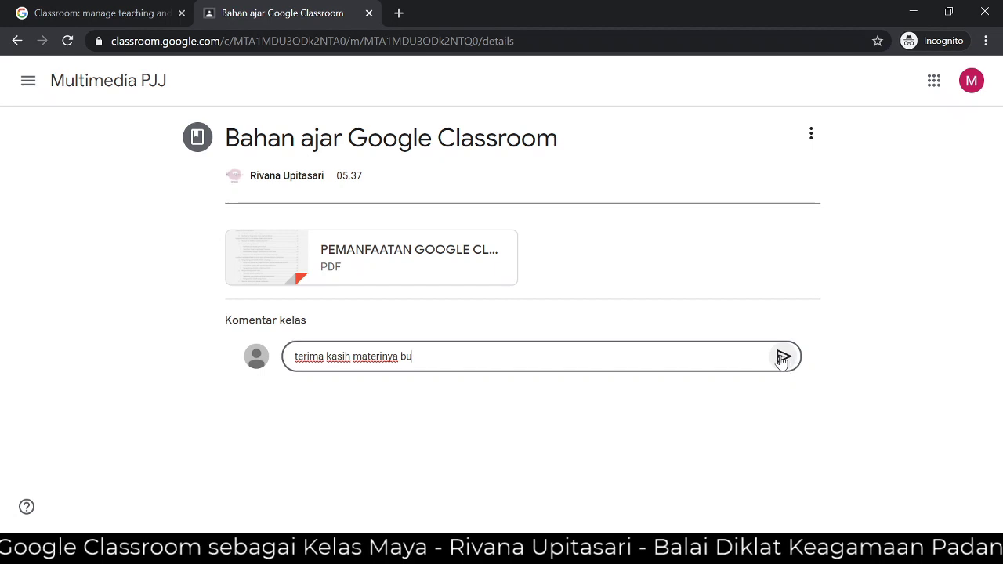
{"action": "left_click", "coordinate": [783, 357]}
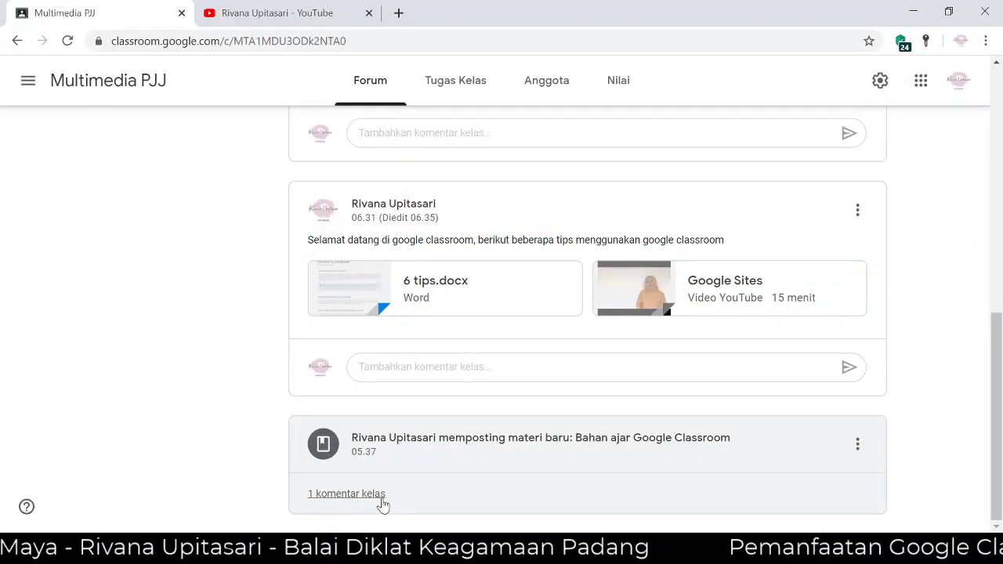
Step: From the teacher account, answer the student's comment on the Bahan ajar Google Classroom material with "ya sama-sama" and close the comments
{"action": "left_click", "coordinate": [347, 494]}
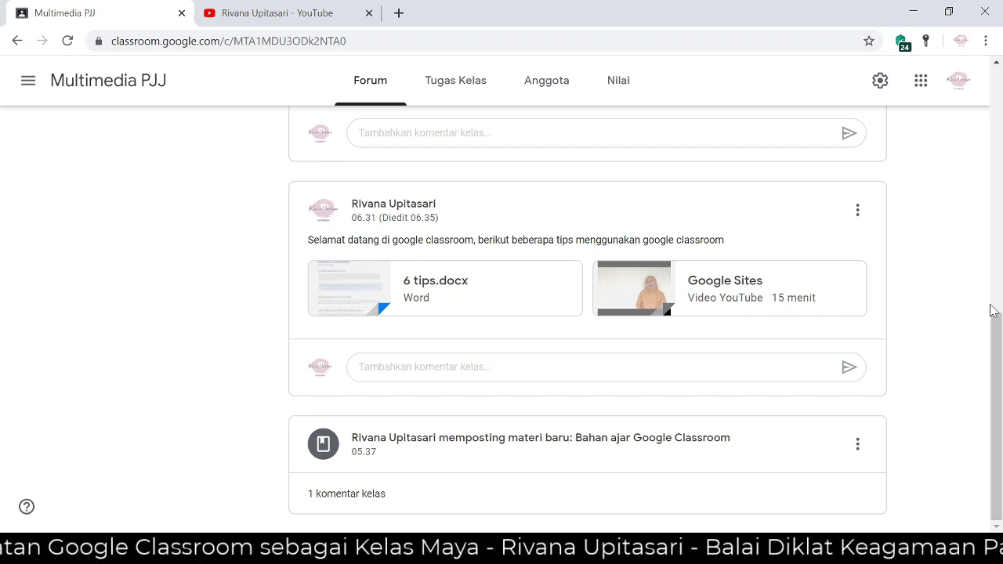
{"action": "left_click", "coordinate": [365, 493]}
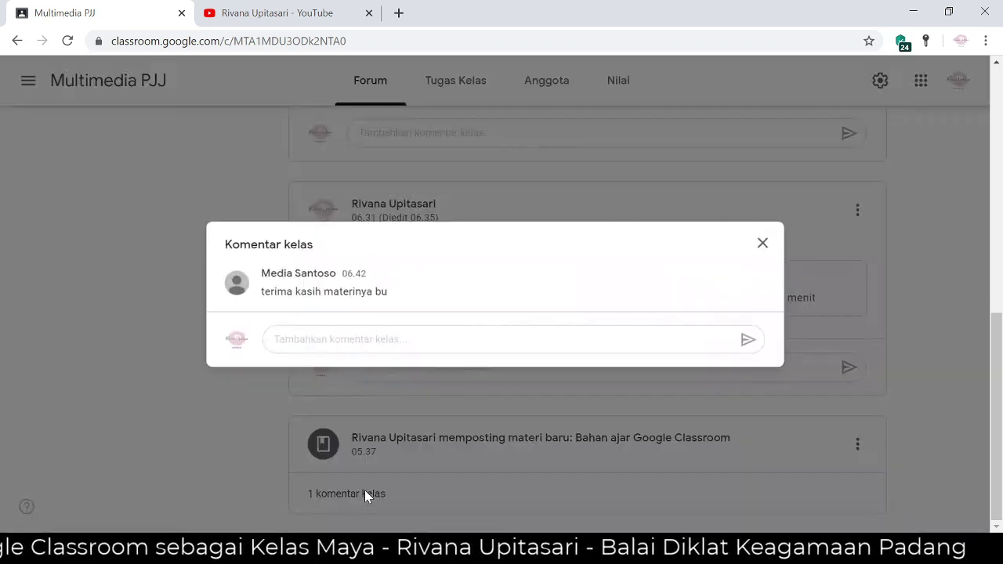
{"action": "left_click", "coordinate": [329, 338]}
{"action": "type", "text": "ya sama-sama"}
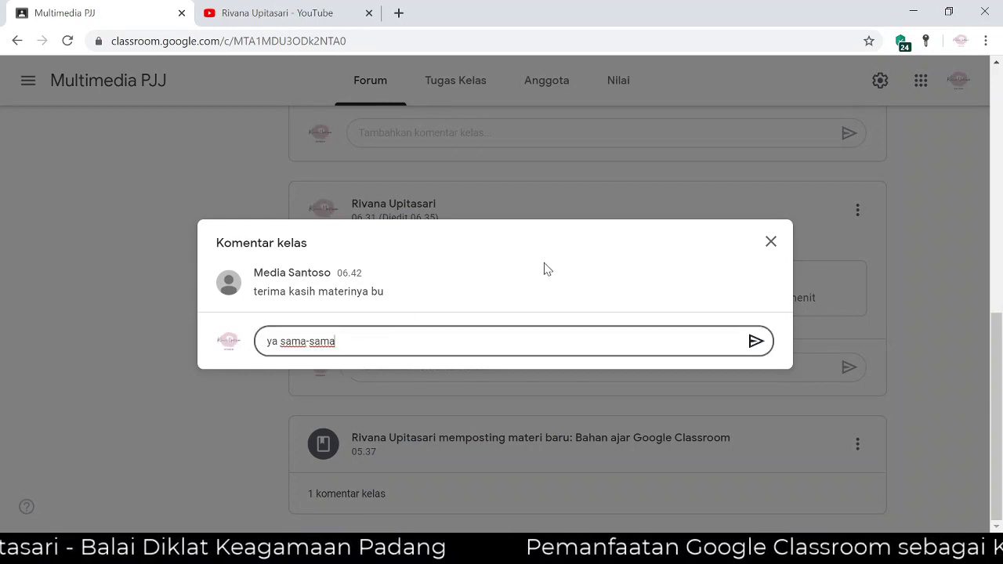
{"action": "left_click", "coordinate": [755, 342]}
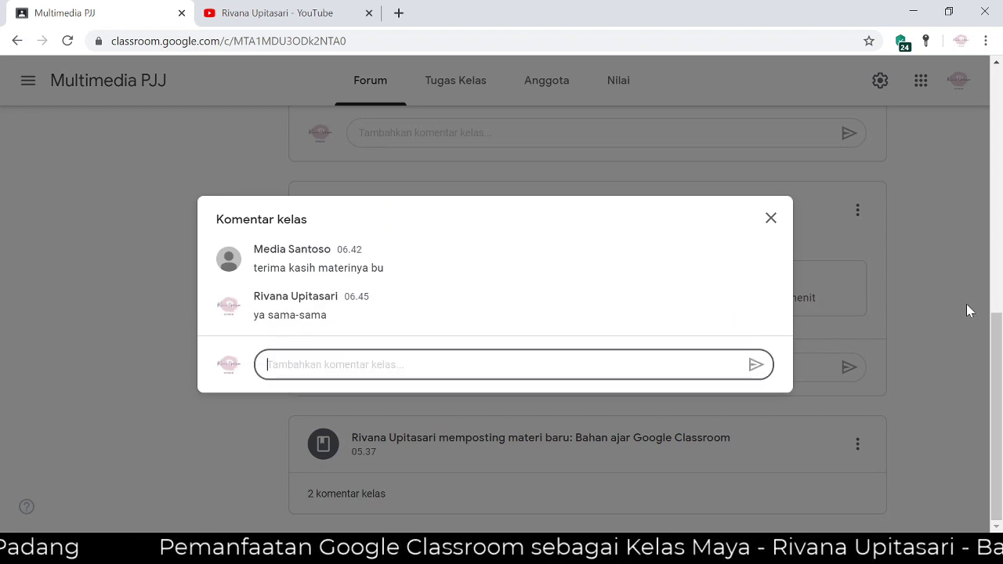
{"action": "left_click", "coordinate": [966, 310]}
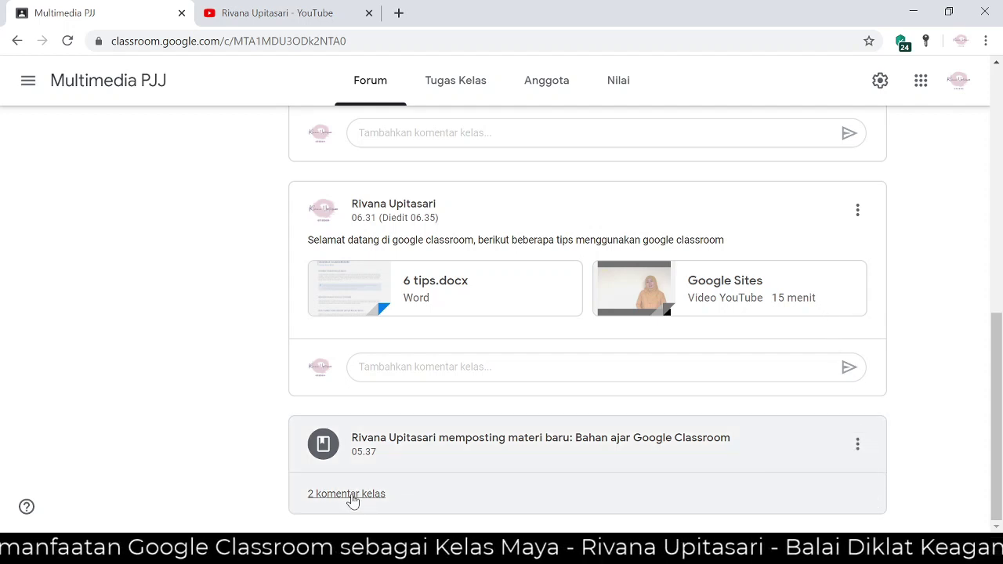
Step: Examine the options available for the student's class comment on the Bahan ajar Google Classroom material
{"action": "left_click", "coordinate": [352, 495]}
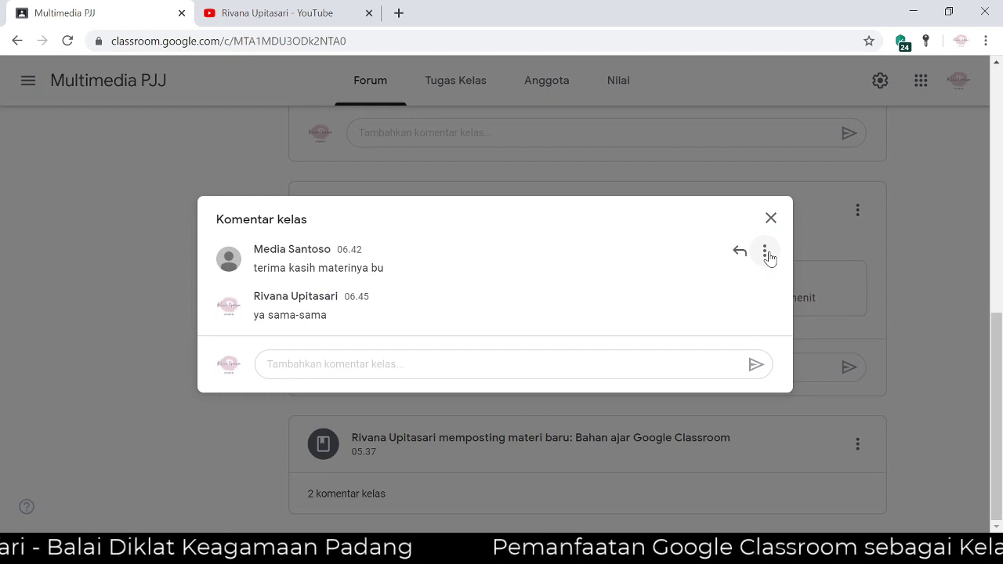
{"action": "left_click", "coordinate": [766, 253]}
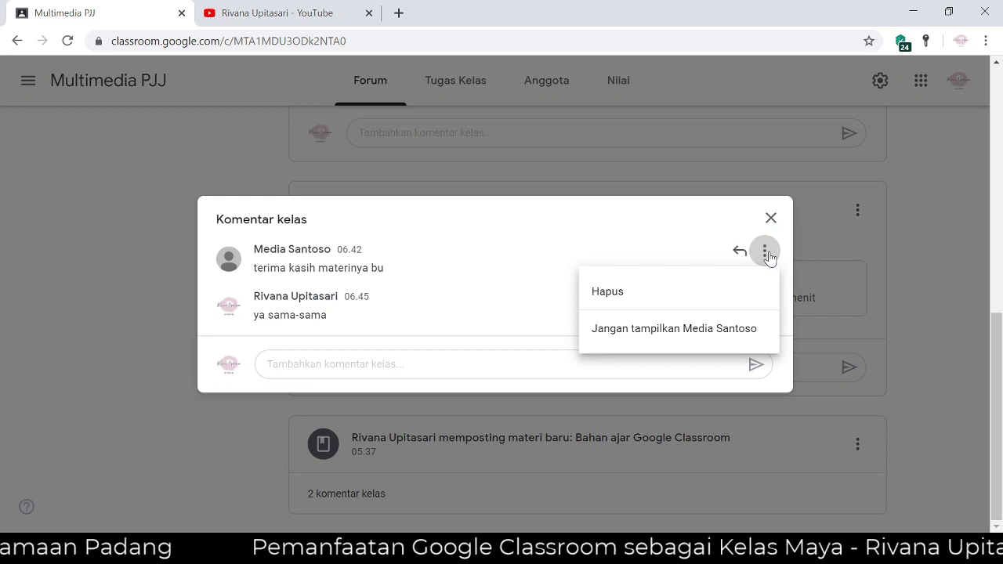
{"action": "key", "text": "Escape"}
{"action": "key", "text": "Escape"}
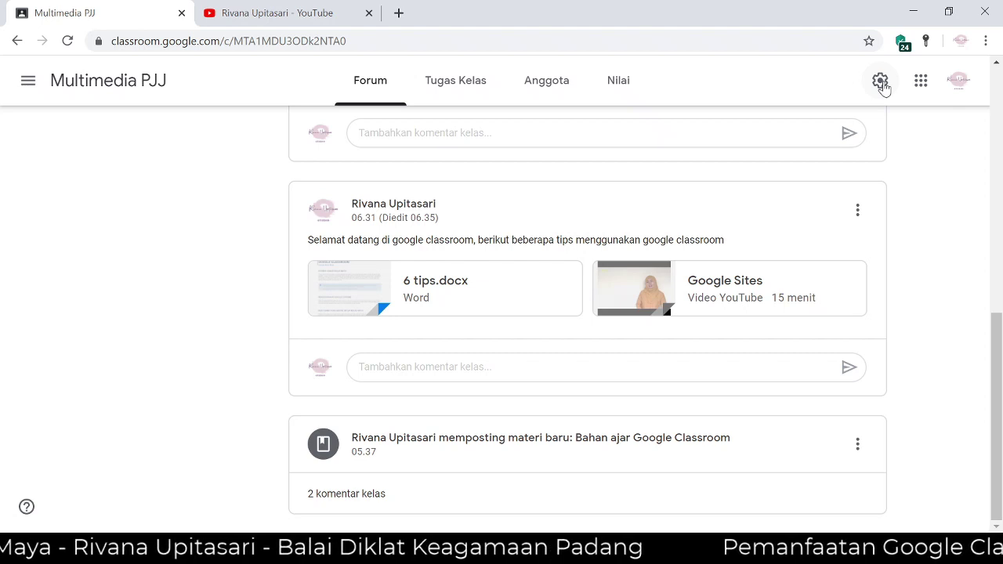
Step: Enable "Tampilkan item yang dihapus" in the class settings and save them
{"action": "left_click", "coordinate": [880, 82]}
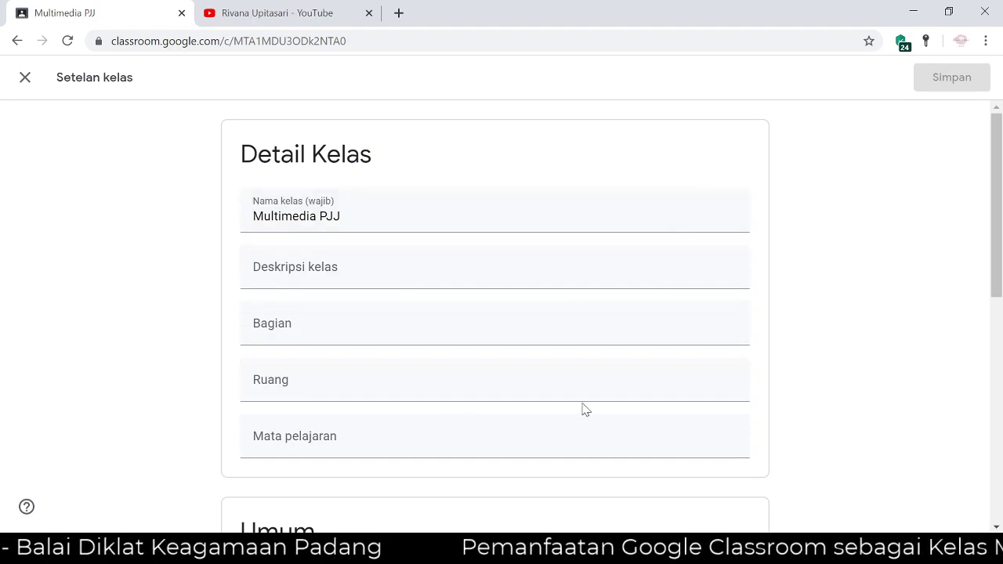
{"action": "scroll", "coordinate": [582, 410], "scroll_direction": "down", "scroll_amount": 4}
{"action": "left_click", "coordinate": [740, 402]}
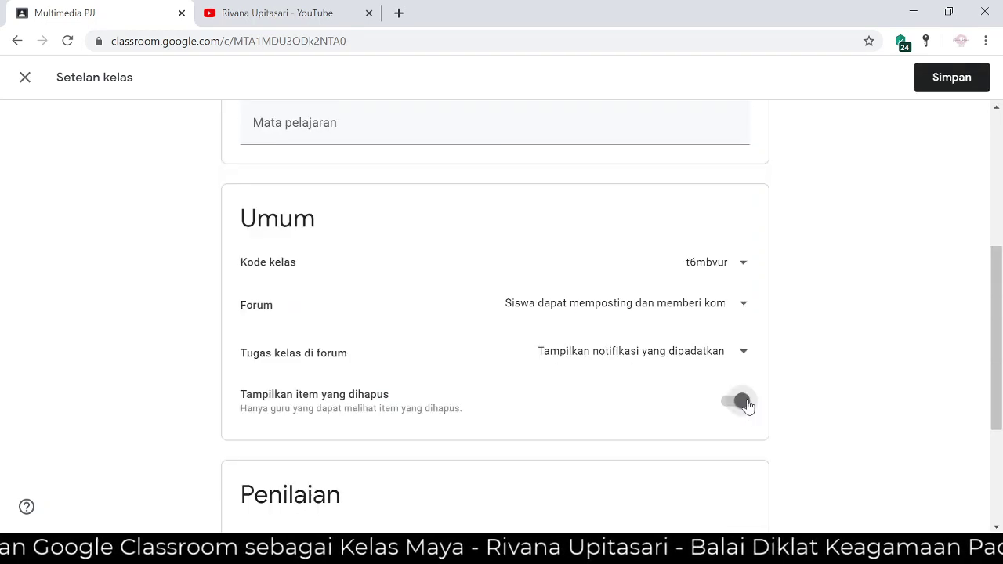
{"action": "left_click", "coordinate": [965, 84]}
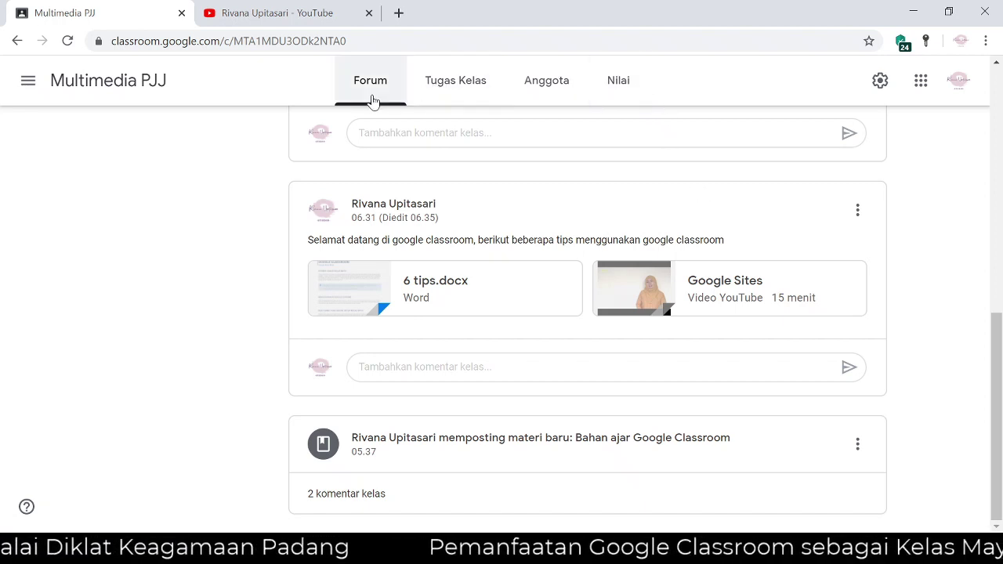
Step: Mute the student through the comment on the Bahan ajar Google Classroom material, deleting that comment as well, and close the comments
{"action": "left_click", "coordinate": [555, 92]}
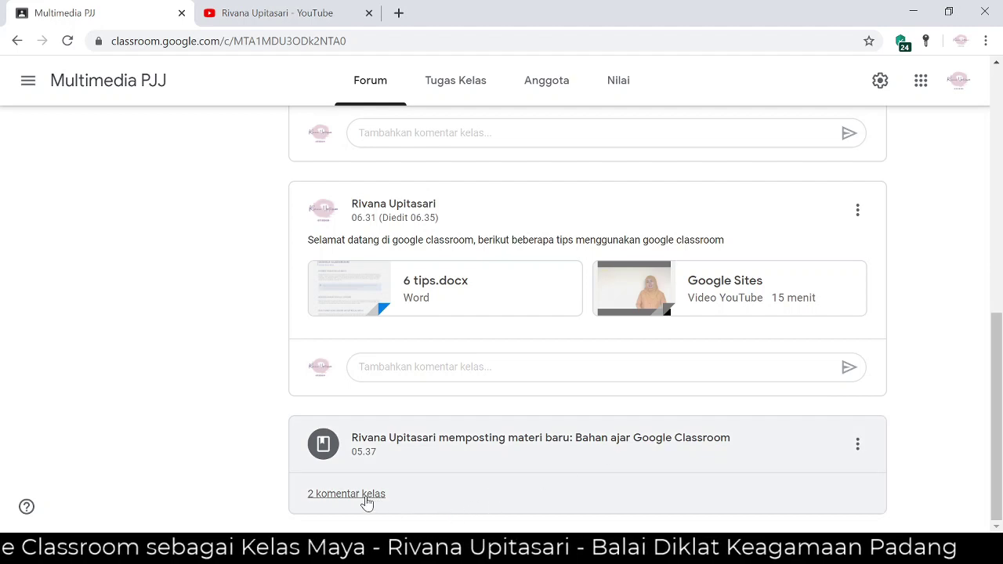
{"action": "left_click", "coordinate": [363, 495]}
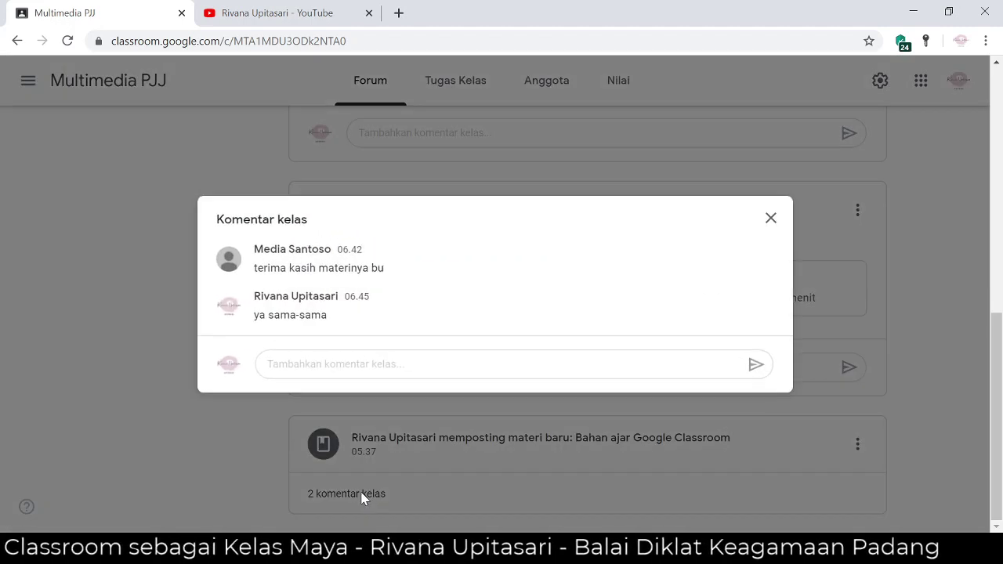
{"action": "left_click", "coordinate": [765, 252]}
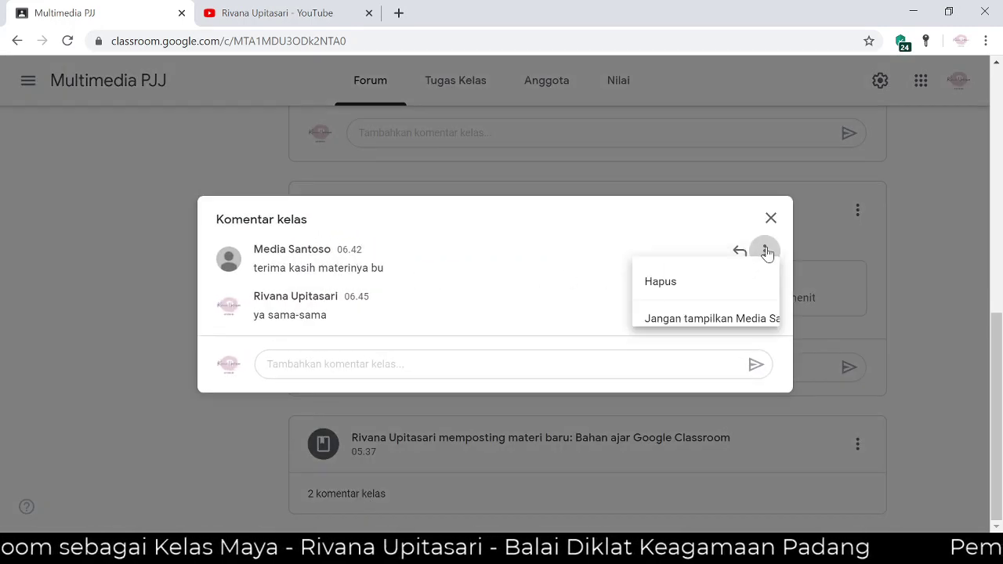
{"action": "left_click", "coordinate": [616, 335]}
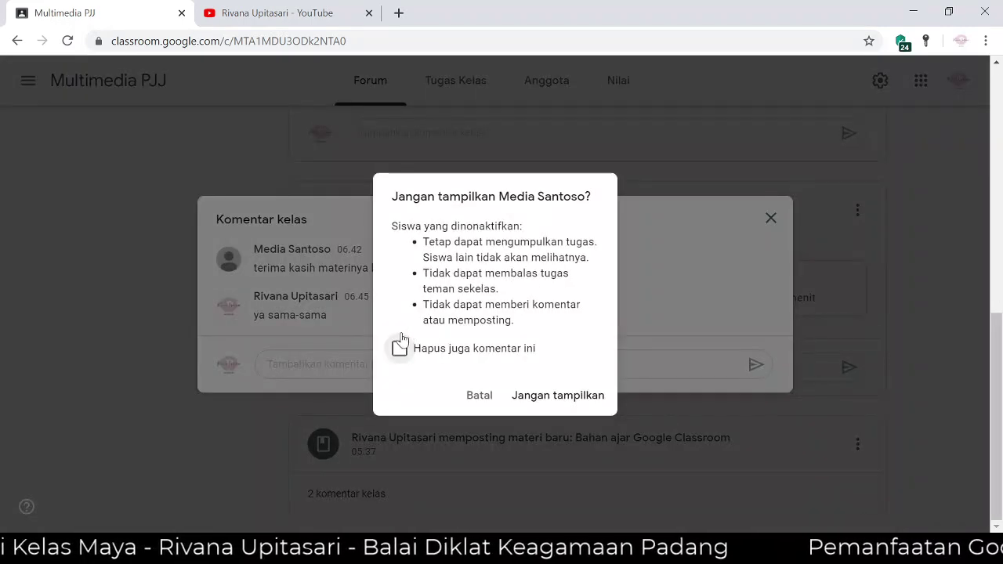
{"action": "left_click", "coordinate": [401, 349]}
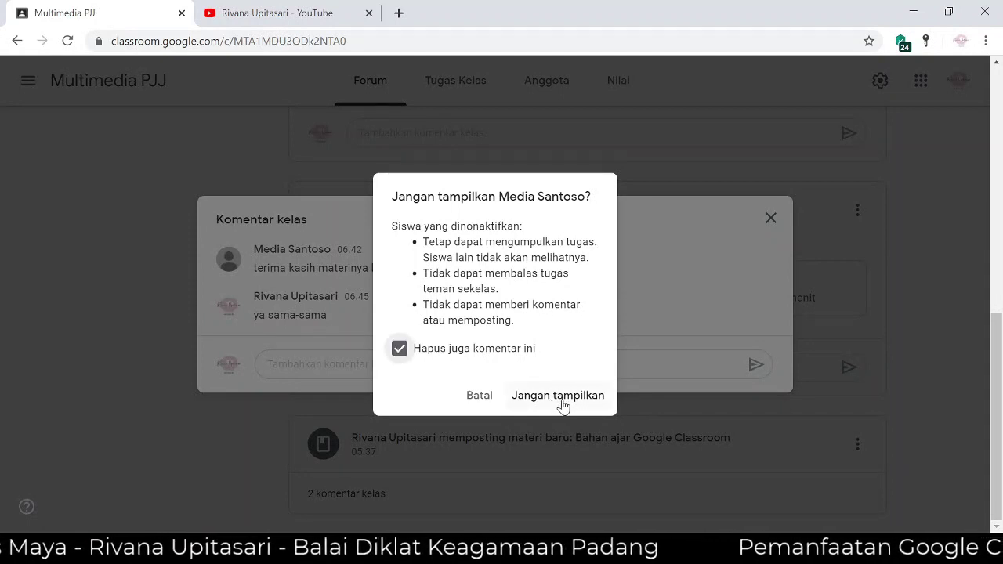
{"action": "left_click", "coordinate": [560, 396]}
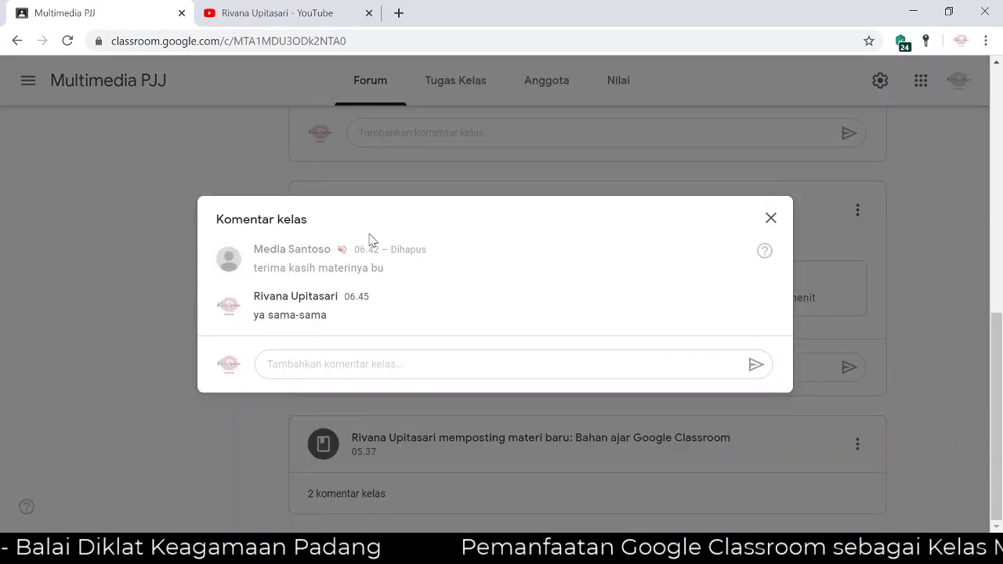
{"action": "left_click", "coordinate": [772, 219]}
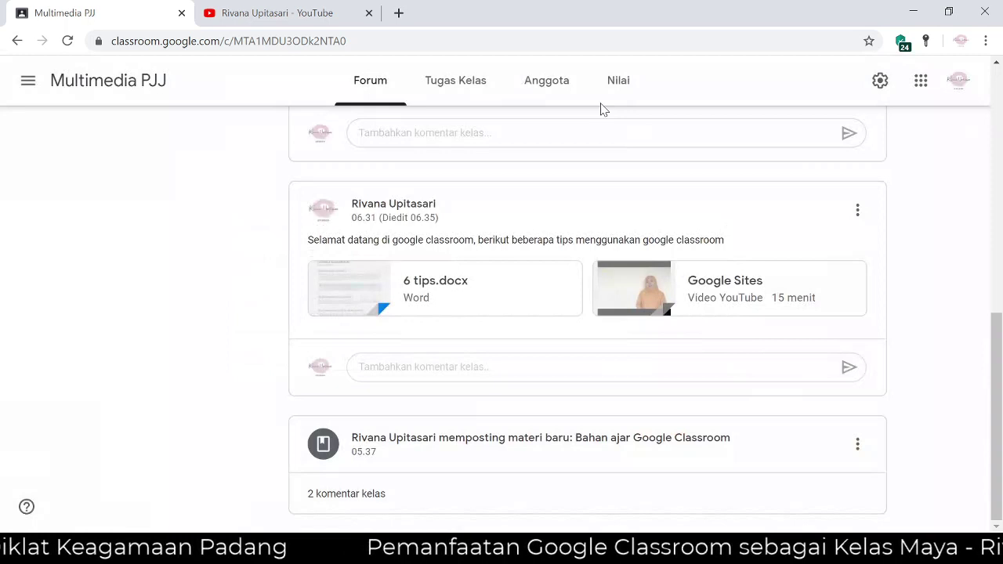
Step: Unmute the student in the class members list using the Bunyikan action
{"action": "left_click", "coordinate": [541, 87]}
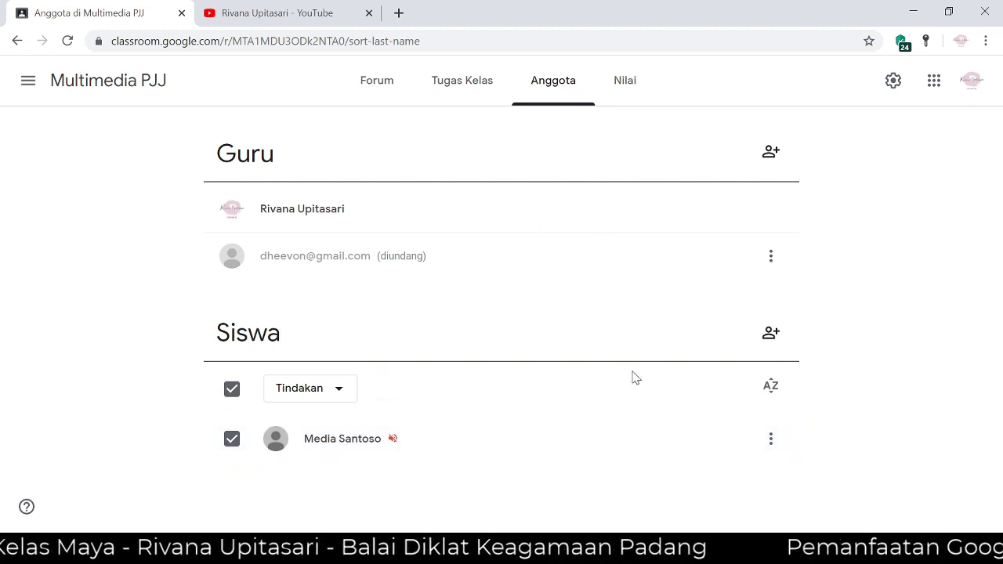
{"action": "left_click", "coordinate": [349, 396]}
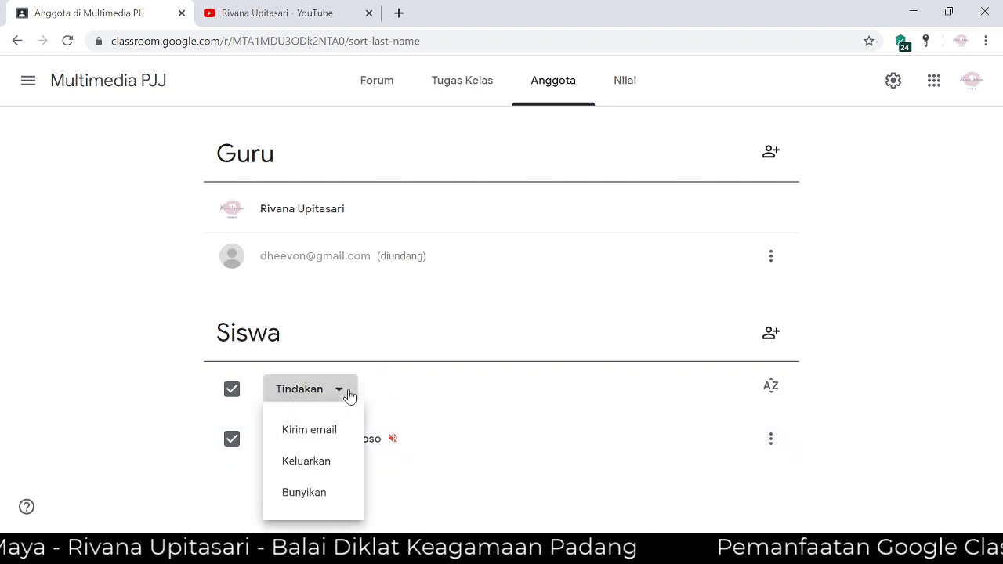
{"action": "left_click", "coordinate": [319, 493]}
{"action": "left_click", "coordinate": [587, 365]}
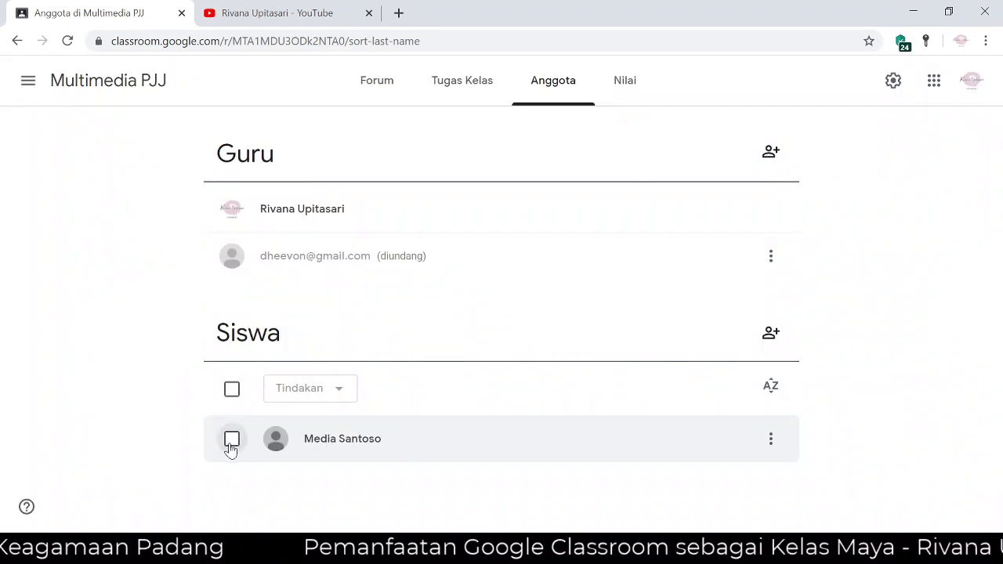
Step: Select the student in the members list and mute them again using the Jangan tampilkan action
{"action": "left_click", "coordinate": [232, 441]}
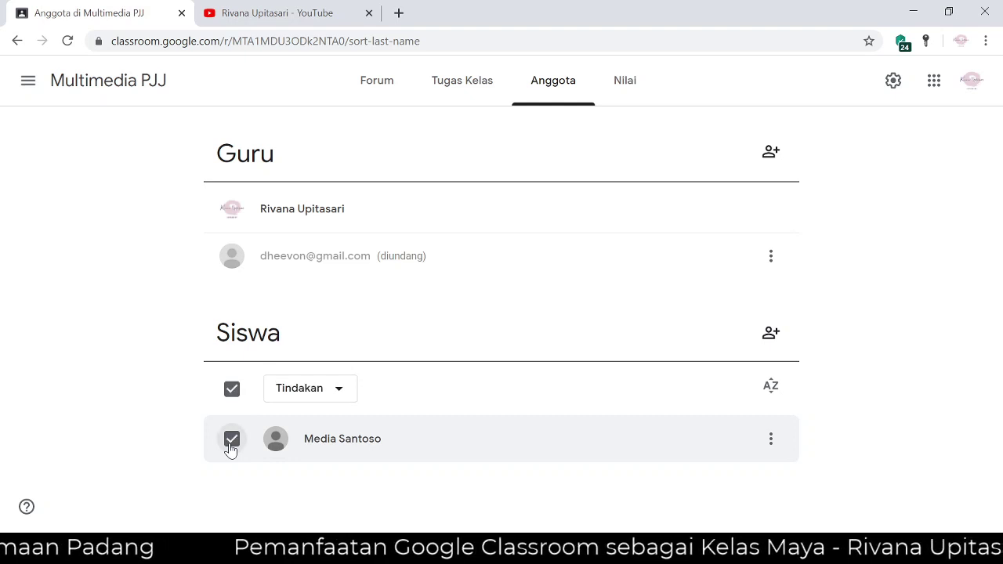
{"action": "left_click", "coordinate": [338, 395]}
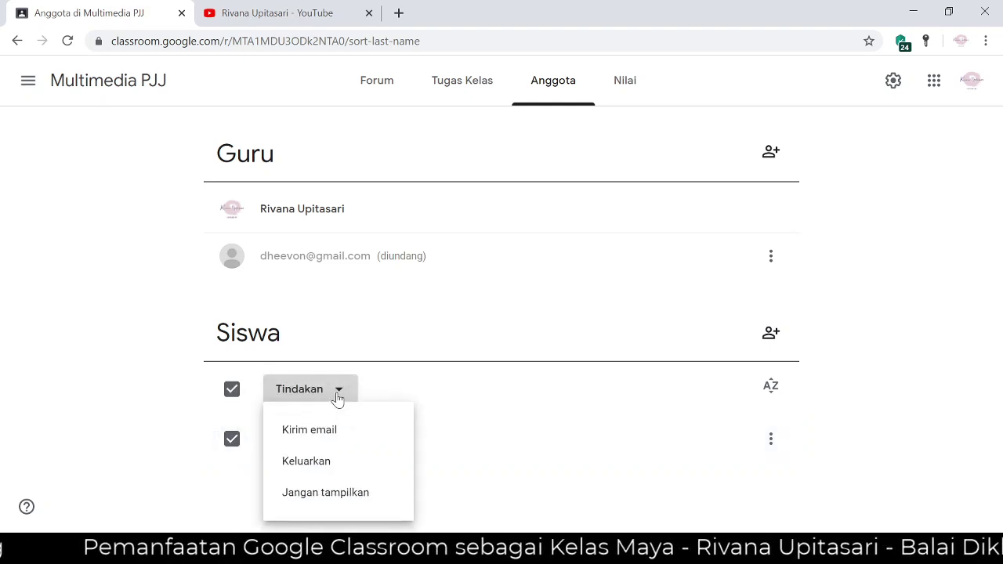
{"action": "left_click", "coordinate": [354, 492]}
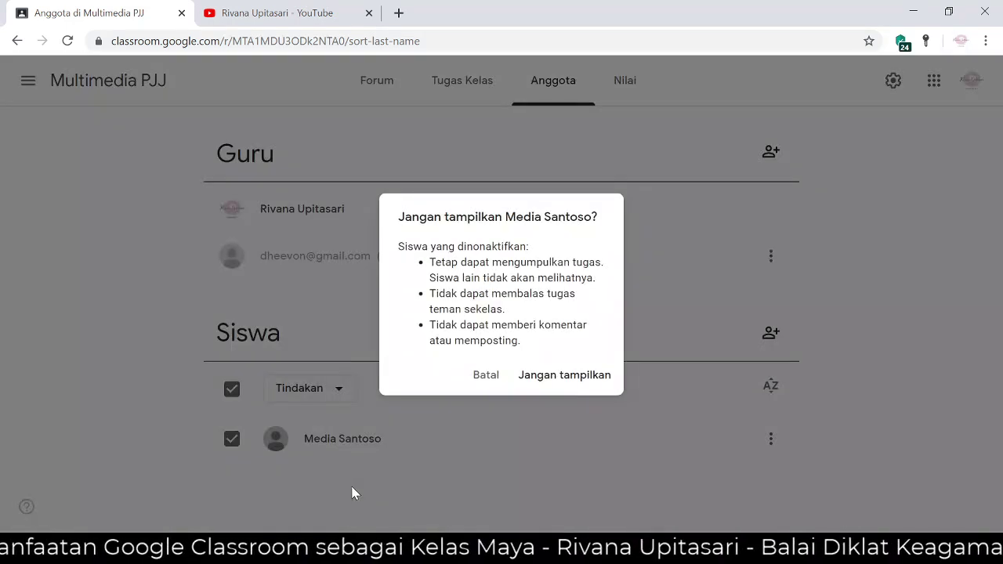
{"action": "left_click", "coordinate": [599, 382]}
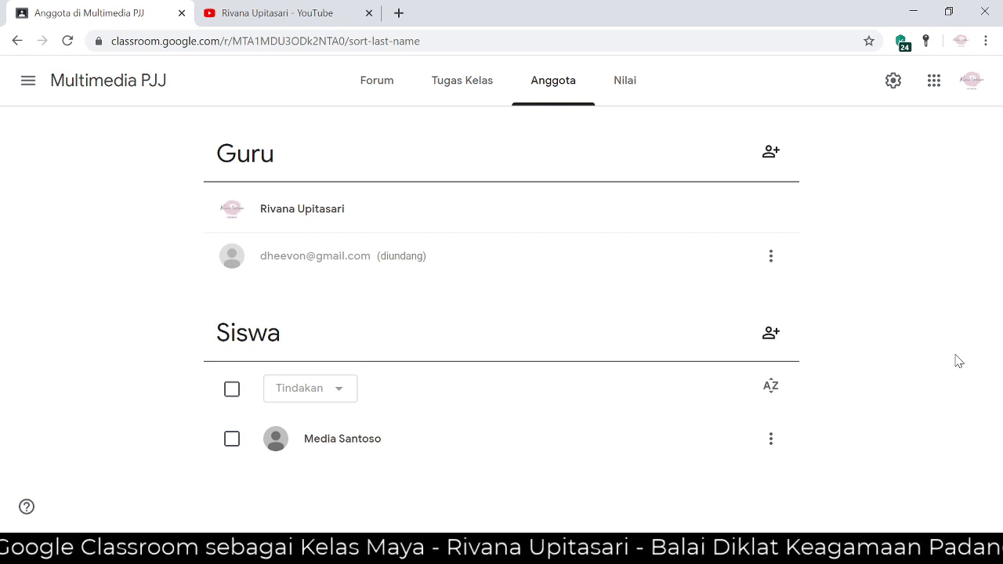
Step: Review the Forum posting and commenting permission options in the class settings, and close the settings without saving
{"action": "left_click", "coordinate": [893, 82]}
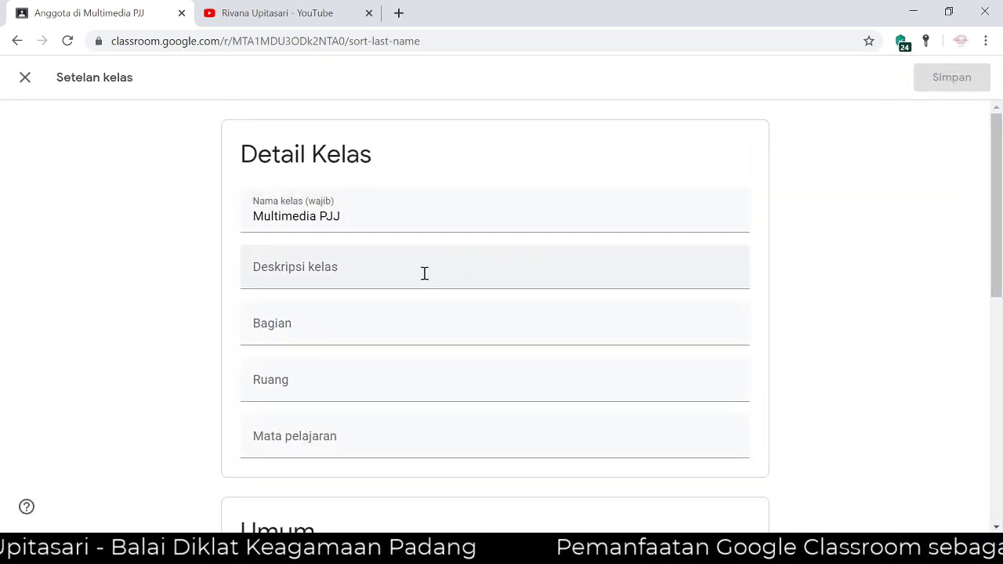
{"action": "scroll", "coordinate": [676, 295], "scroll_direction": "down", "scroll_amount": 3}
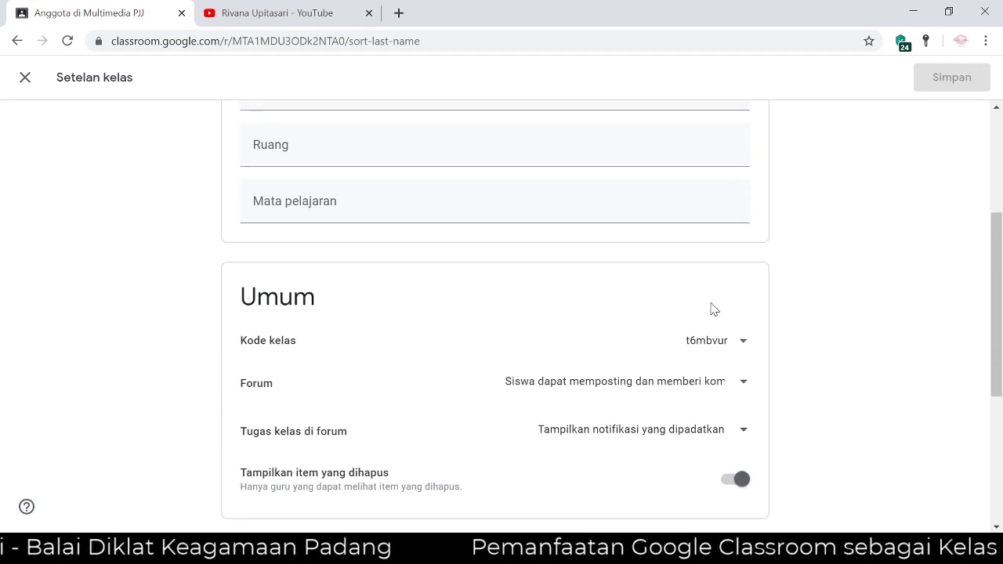
{"action": "left_click", "coordinate": [746, 393]}
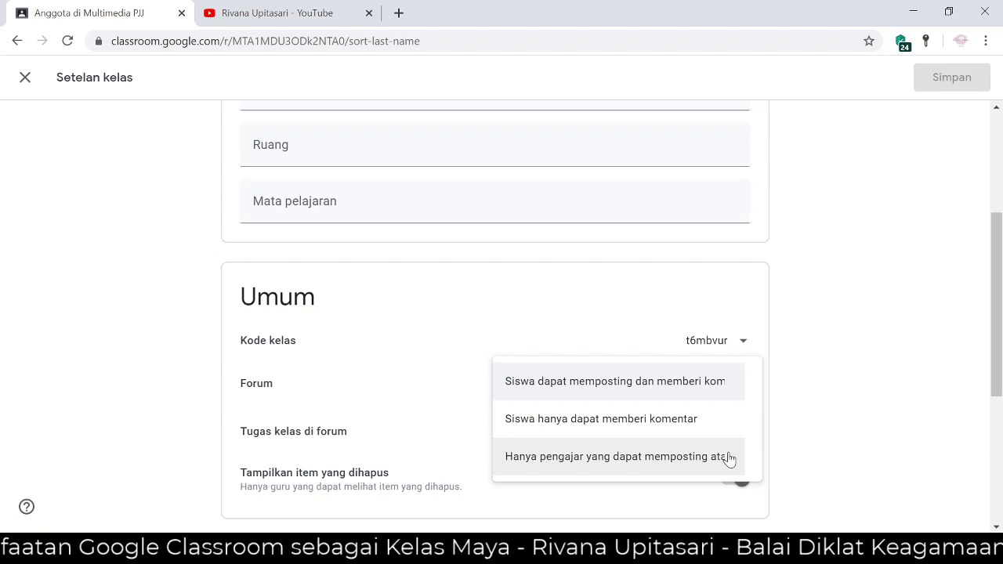
{"action": "left_click", "coordinate": [870, 432]}
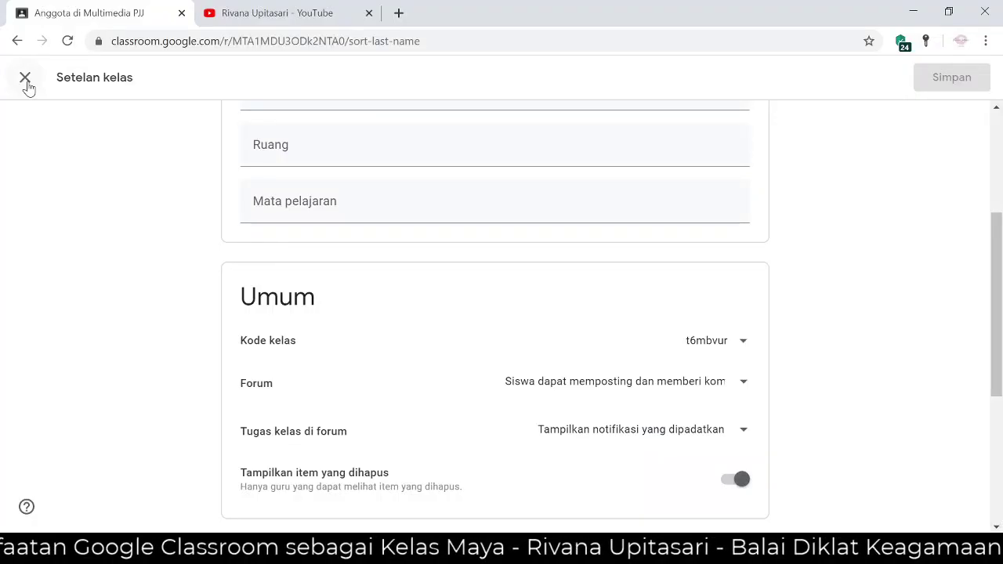
{"action": "left_click", "coordinate": [26, 82]}
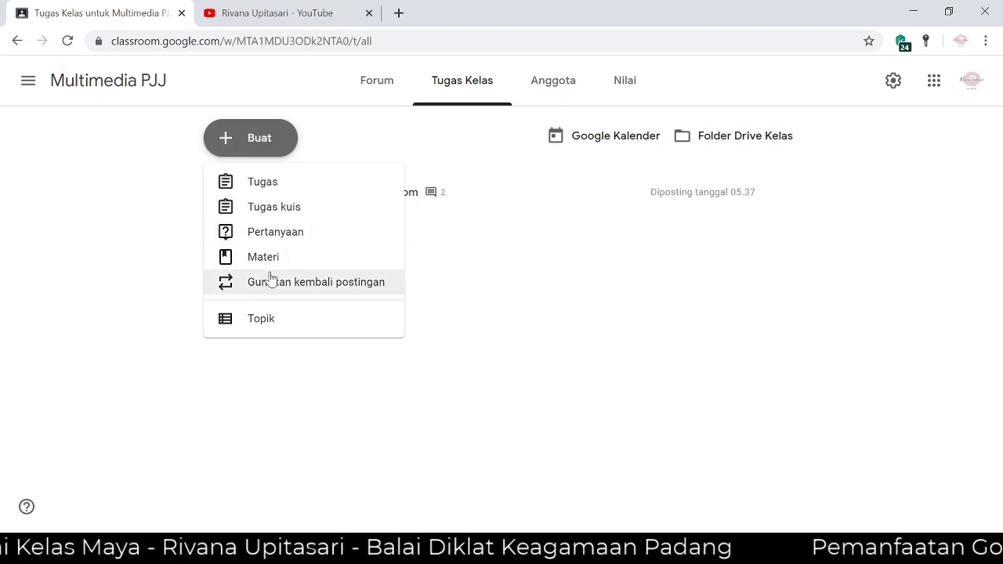
Step: Create a Pertanyaan in class work reading "Apakah kita membutuhkan akun yahoomail untuk membuat google classroom"
{"action": "left_click", "coordinate": [276, 235]}
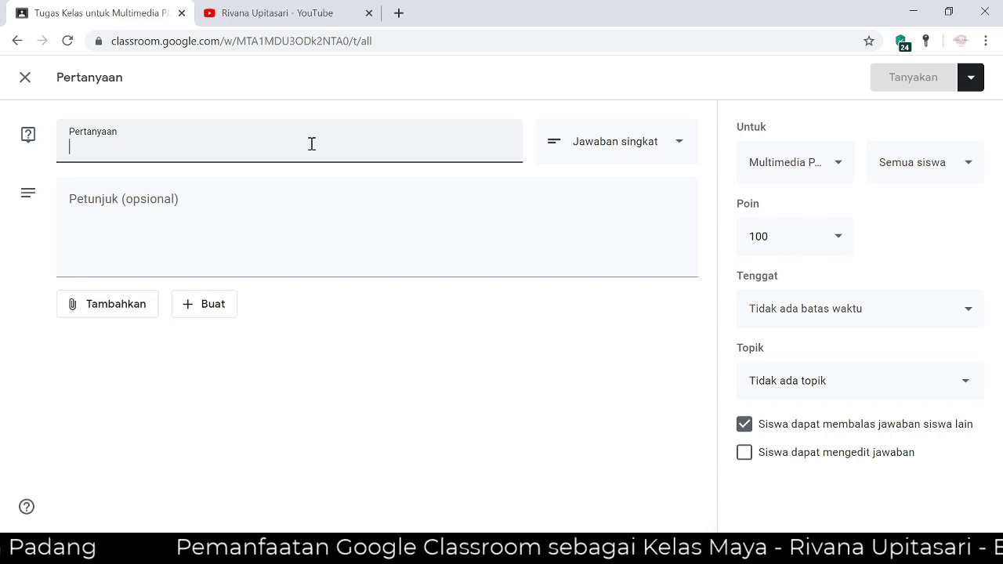
{"action": "type", "text": "Apakah kita membutuhkan akun yahoomail untuk membuat google classroom"}
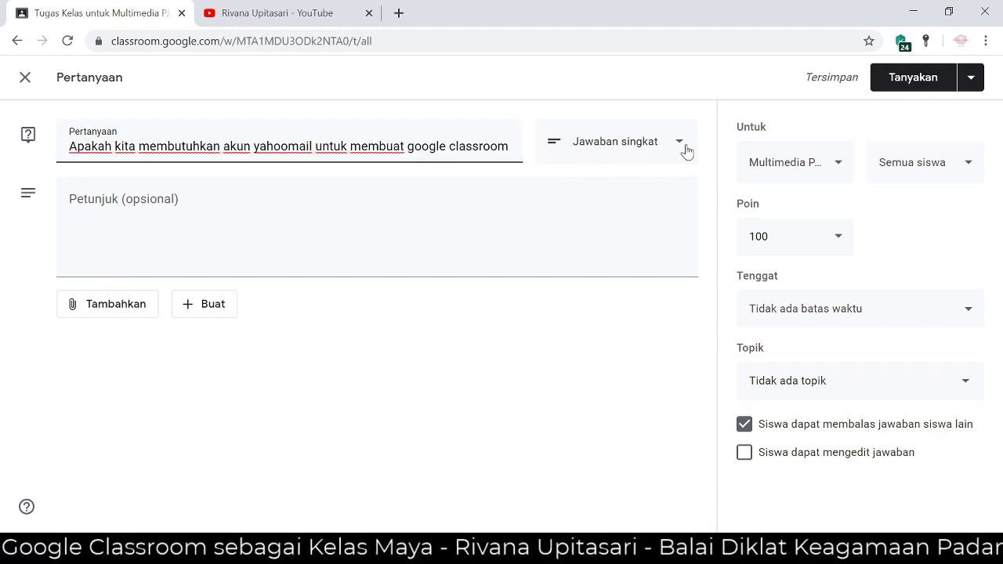
Step: Set the question type to Pilihan ganda with the answer options "Ya" and "Tidak"
{"action": "left_click", "coordinate": [679, 145]}
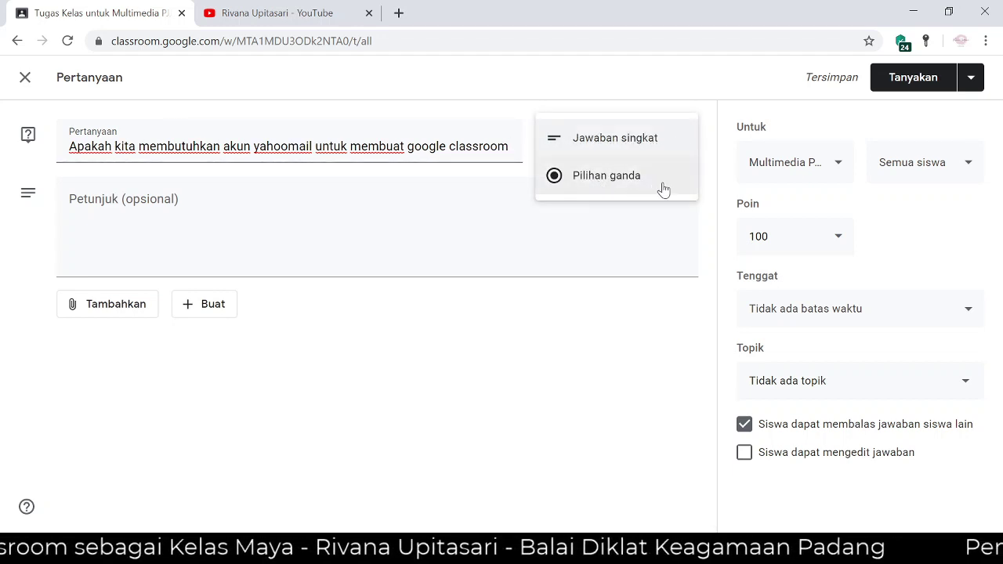
{"action": "left_click", "coordinate": [608, 181]}
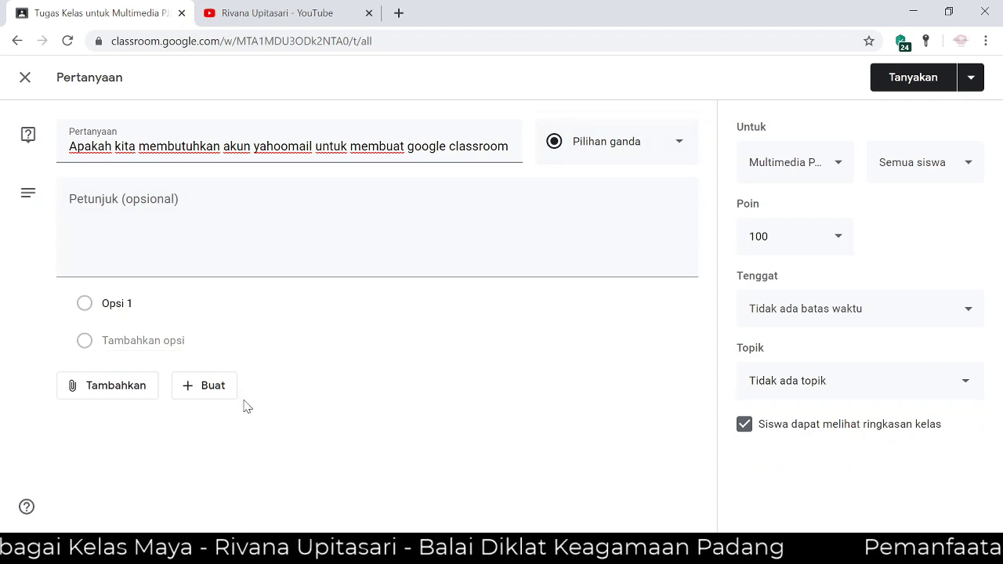
{"action": "left_click", "coordinate": [114, 306]}
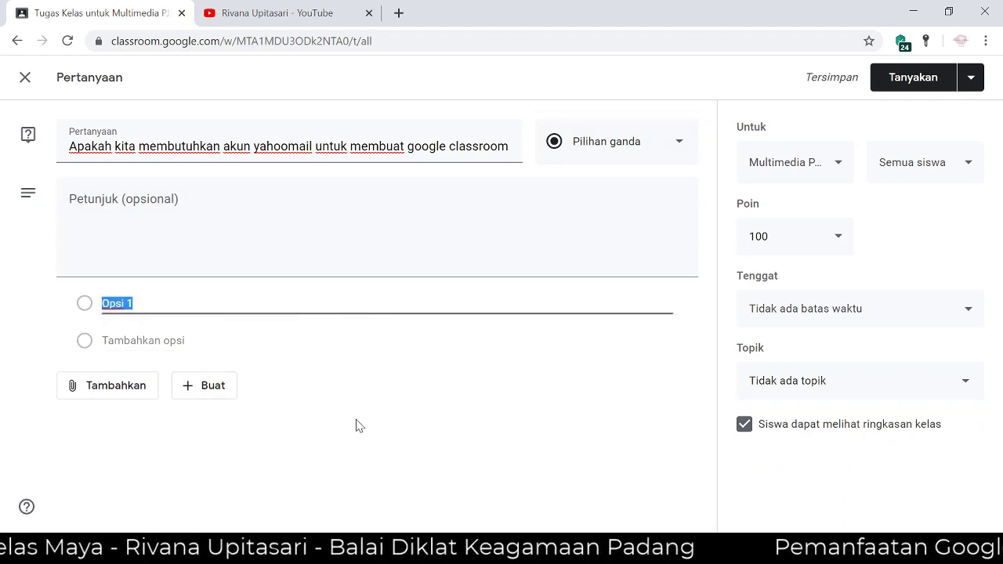
{"action": "type", "text": "Ya"}
{"action": "key", "text": "Tab"}
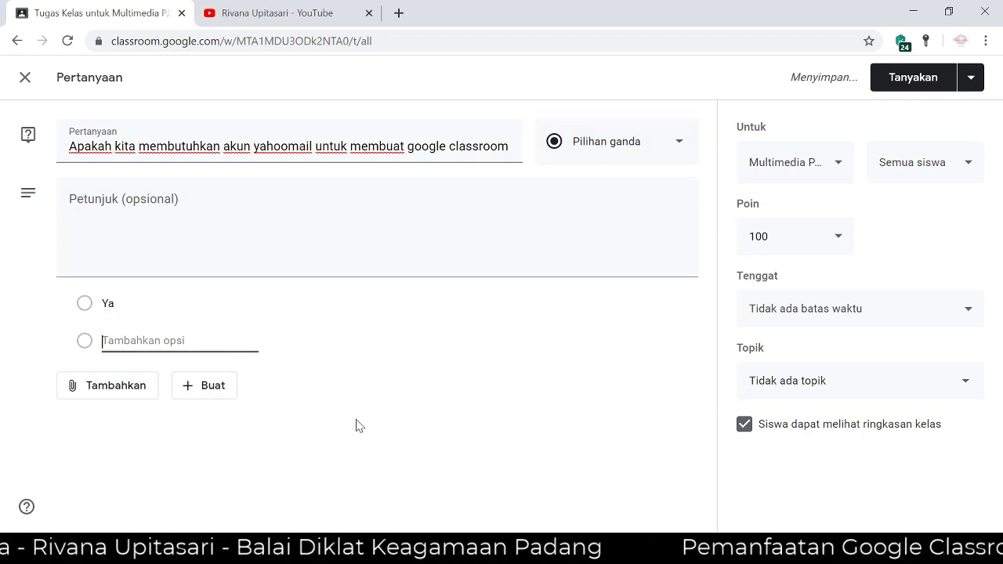
{"action": "type", "text": "Tidak"}
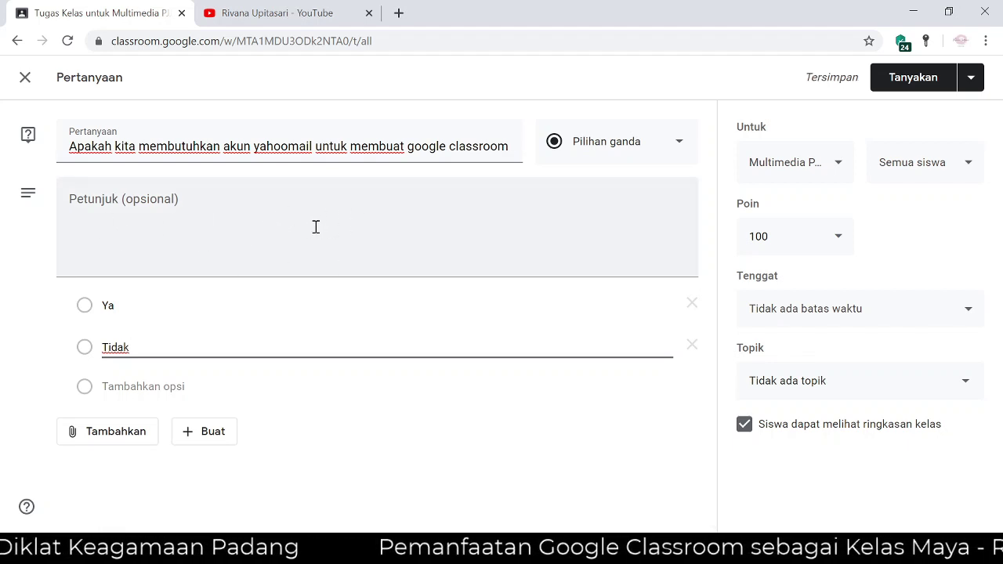
Step: Enter the instructions "Respon jawaban peserta lain", set the due date to Sen, 1 Jun, and check the points options
{"action": "left_click", "coordinate": [459, 232]}
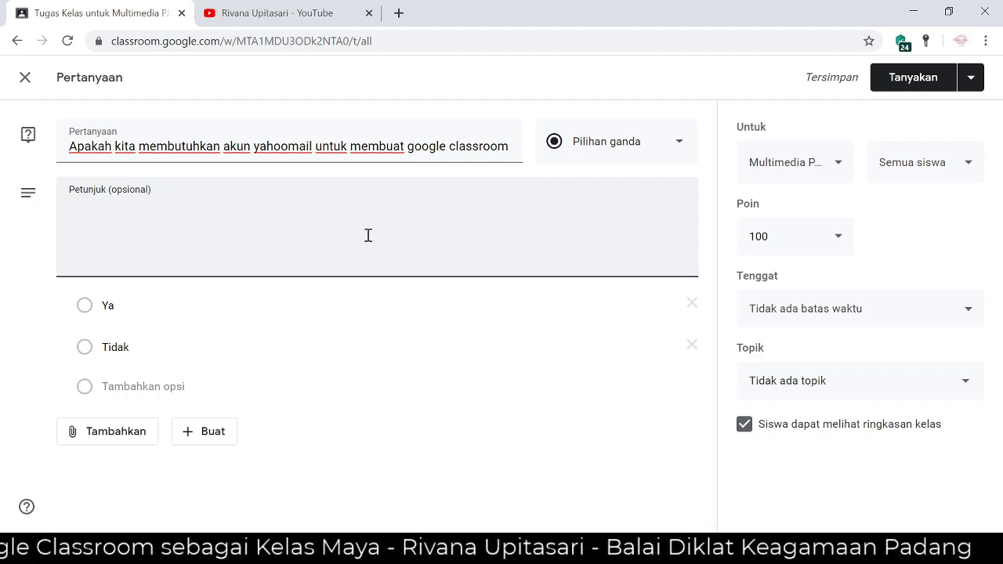
{"action": "type", "text": "Respon jawaban peserta lain"}
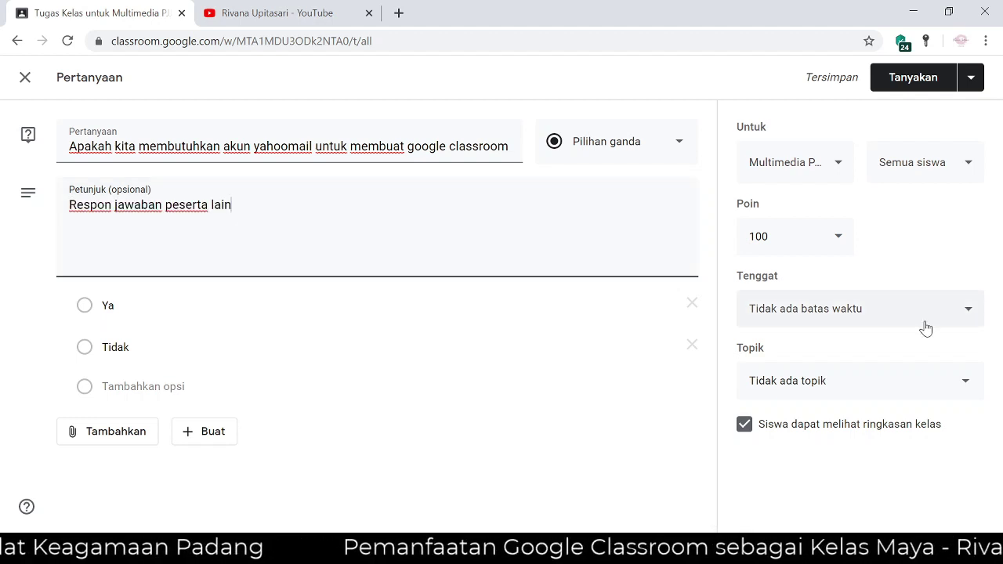
{"action": "left_click", "coordinate": [970, 310]}
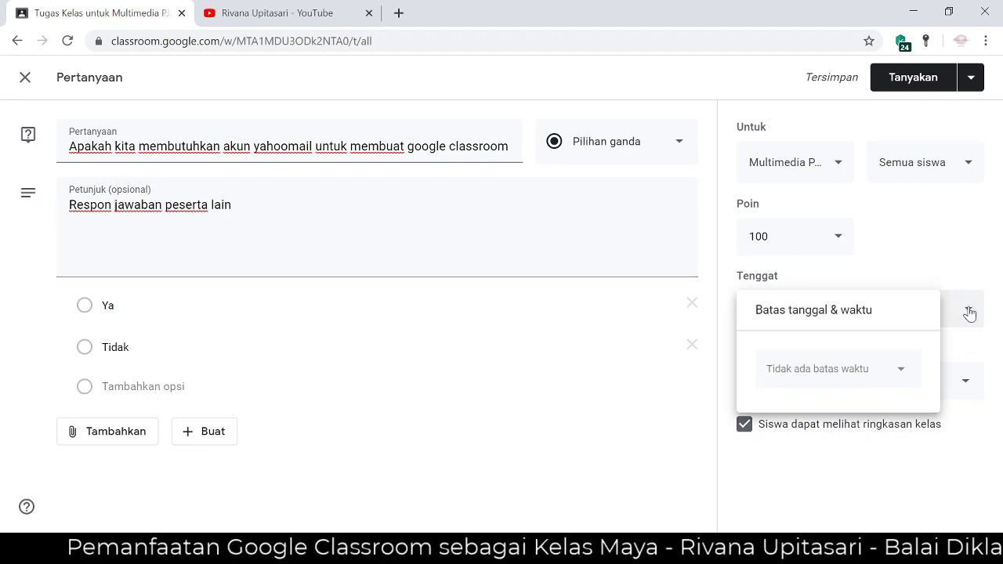
{"action": "left_click", "coordinate": [838, 239]}
{"action": "left_click", "coordinate": [838, 240]}
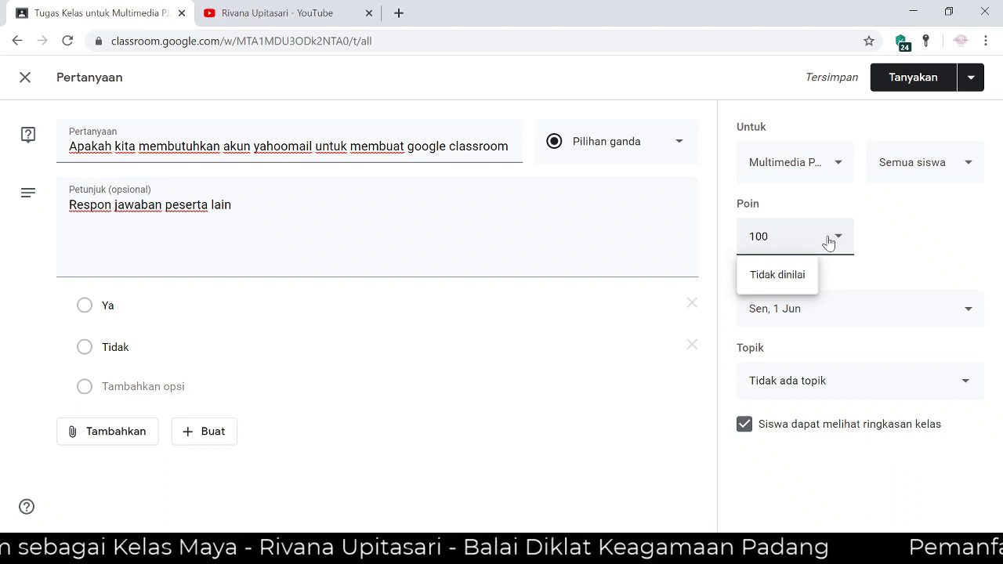
Step: Change the question type to Jawaban singkat and post the question to the class
{"action": "left_click", "coordinate": [679, 144]}
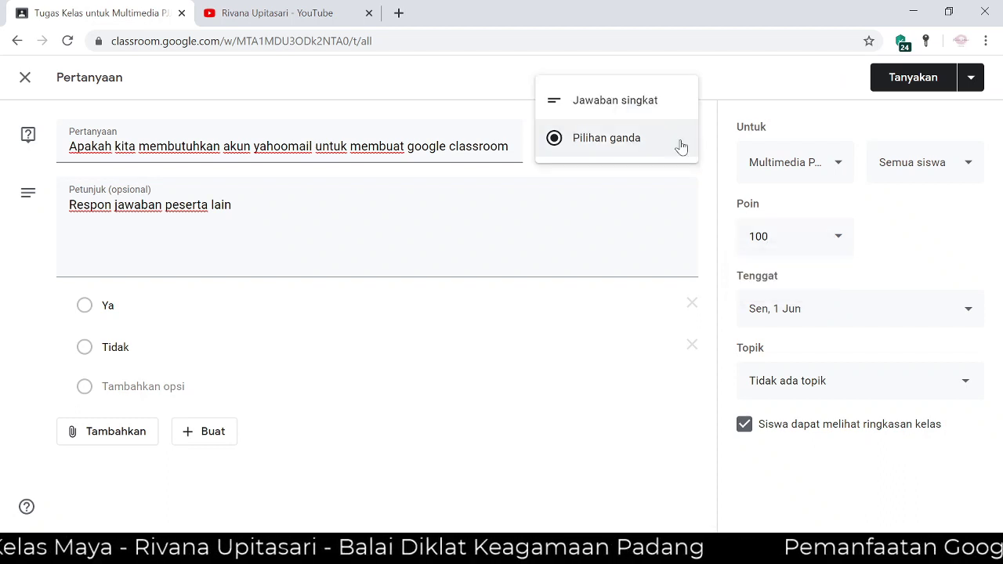
{"action": "left_click", "coordinate": [651, 103]}
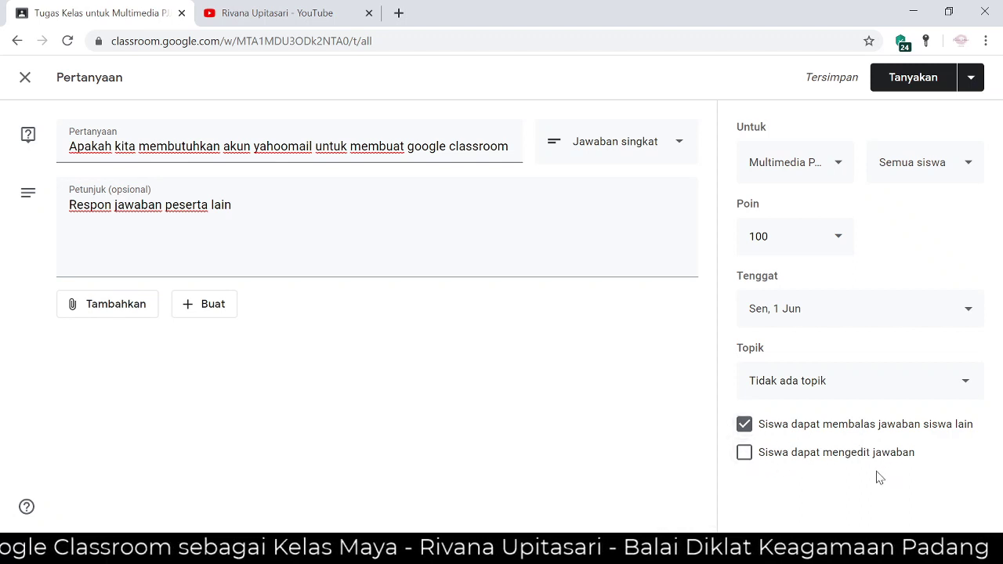
{"action": "left_click", "coordinate": [912, 78]}
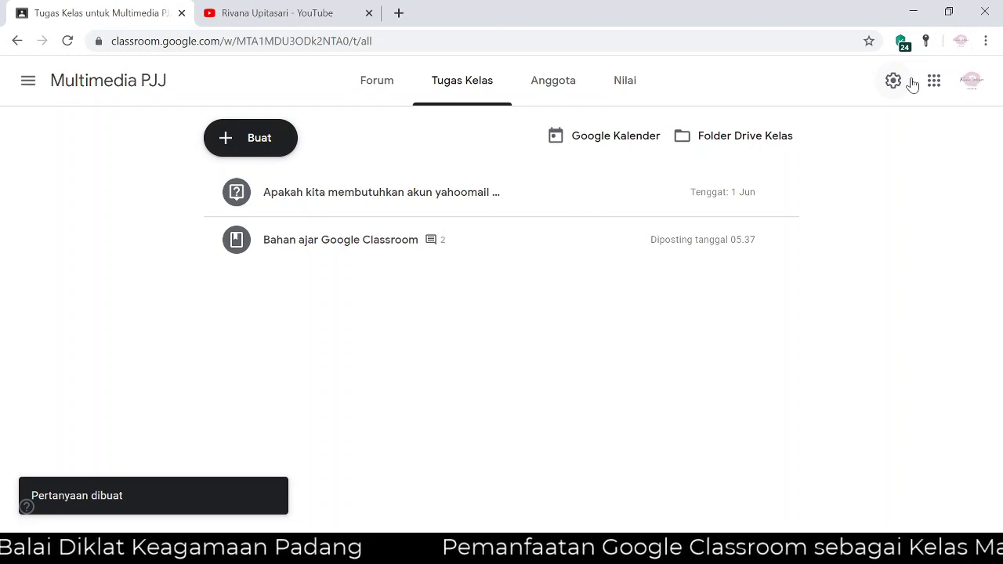
Step: Expand the posted yahoomail question, open its student answers page, and examine the points setting
{"action": "left_click", "coordinate": [399, 200]}
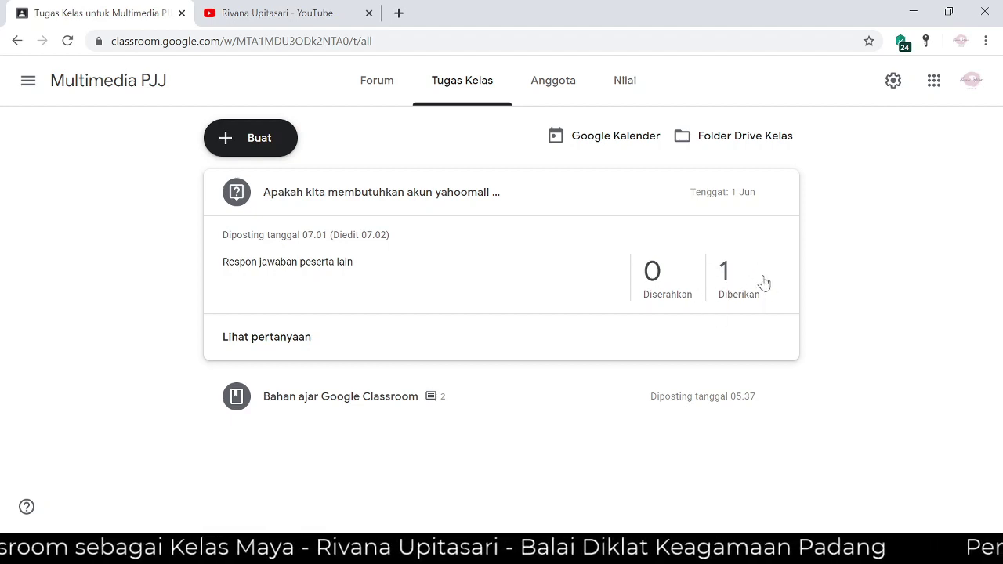
{"action": "left_click", "coordinate": [298, 340]}
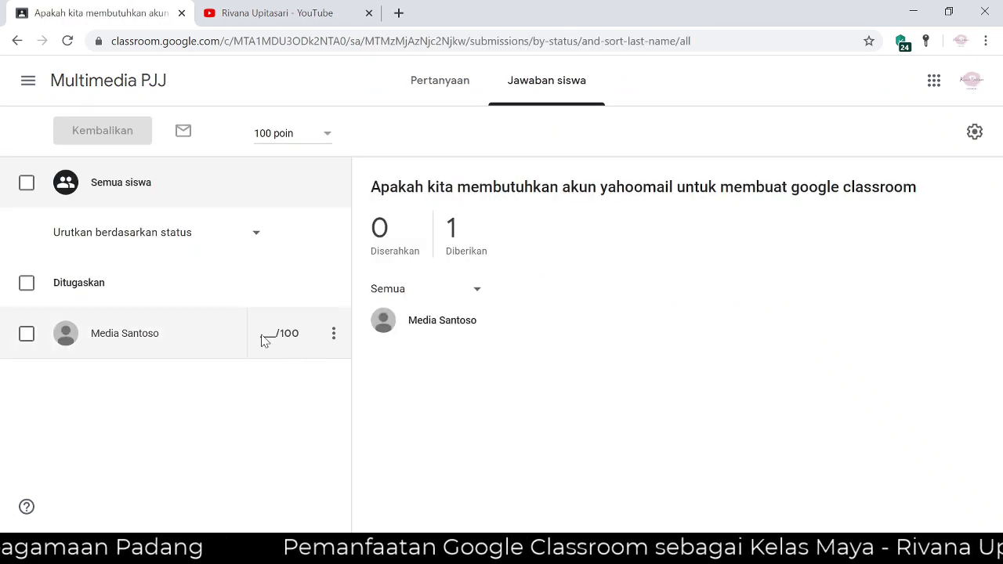
{"action": "left_click", "coordinate": [325, 136]}
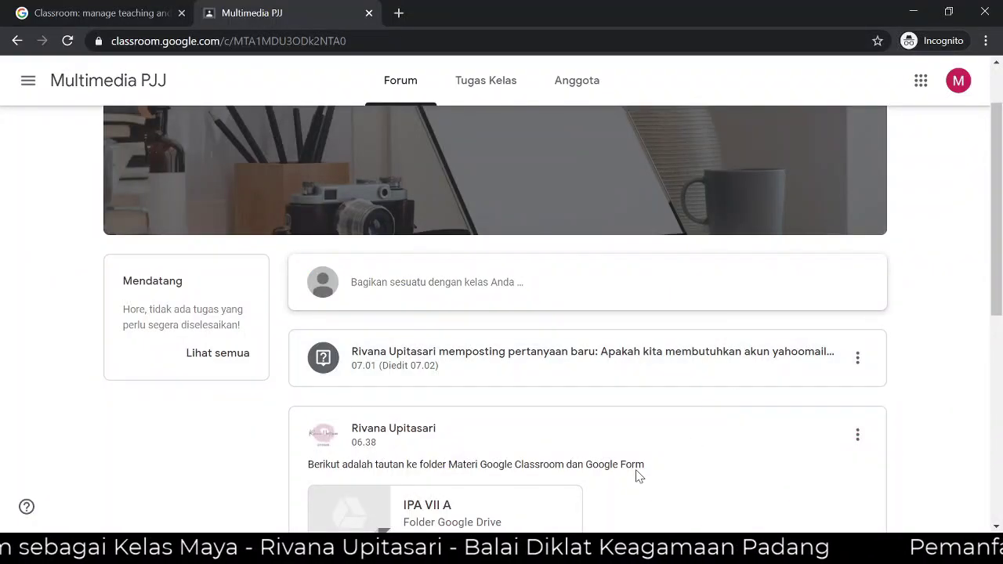
Step: In the student's incognito window, open the new question from the forum and post the class comment "ya"
{"action": "left_click", "coordinate": [620, 359]}
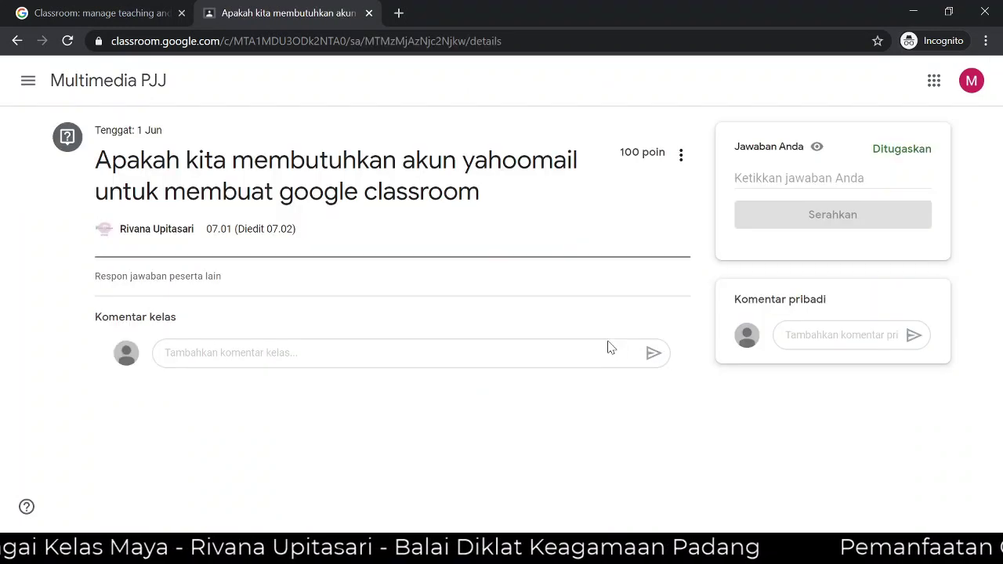
{"action": "left_click", "coordinate": [265, 356]}
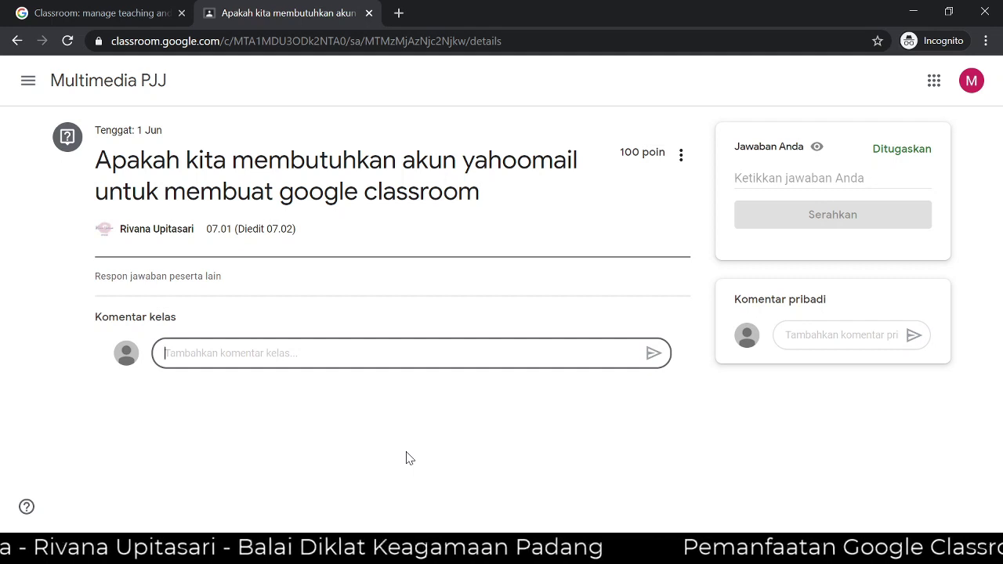
Step: Answer the question with "ya" as the student and confirm submitting it
{"action": "left_click", "coordinate": [763, 175]}
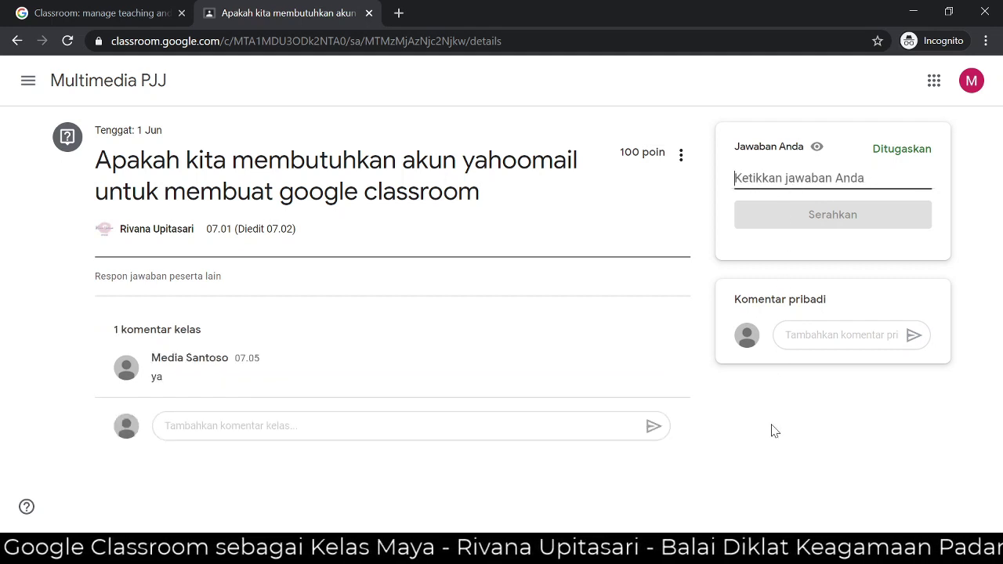
{"action": "type", "text": "ya"}
{"action": "left_click", "coordinate": [895, 218]}
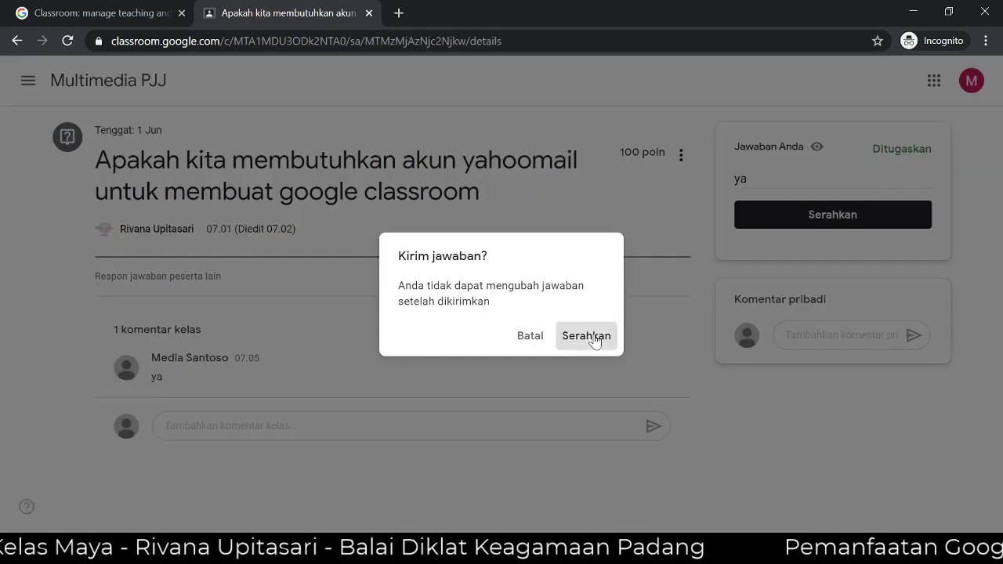
{"action": "left_click", "coordinate": [592, 337]}
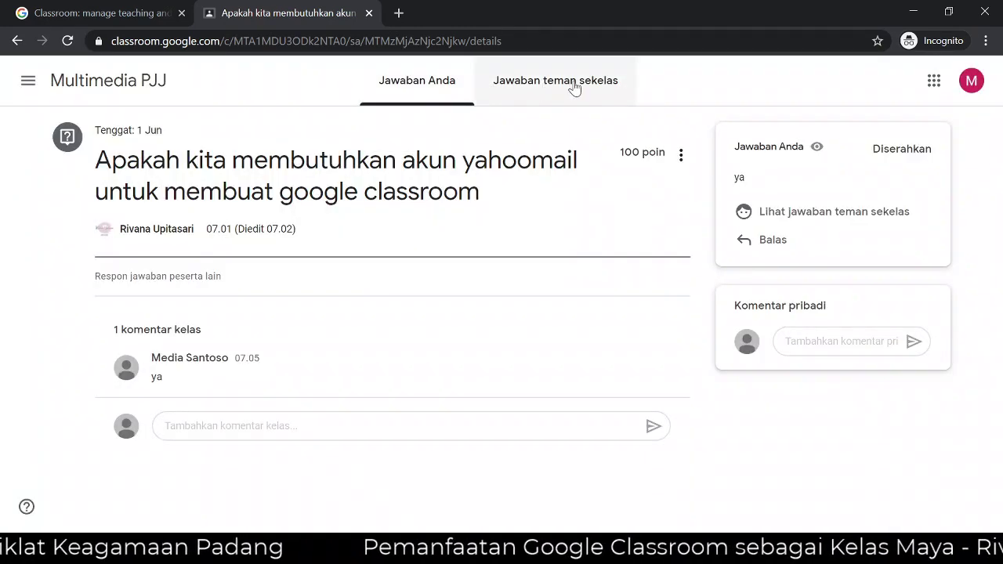
Step: View the classmates' answers to the question, and return to the class forum
{"action": "left_click", "coordinate": [576, 80]}
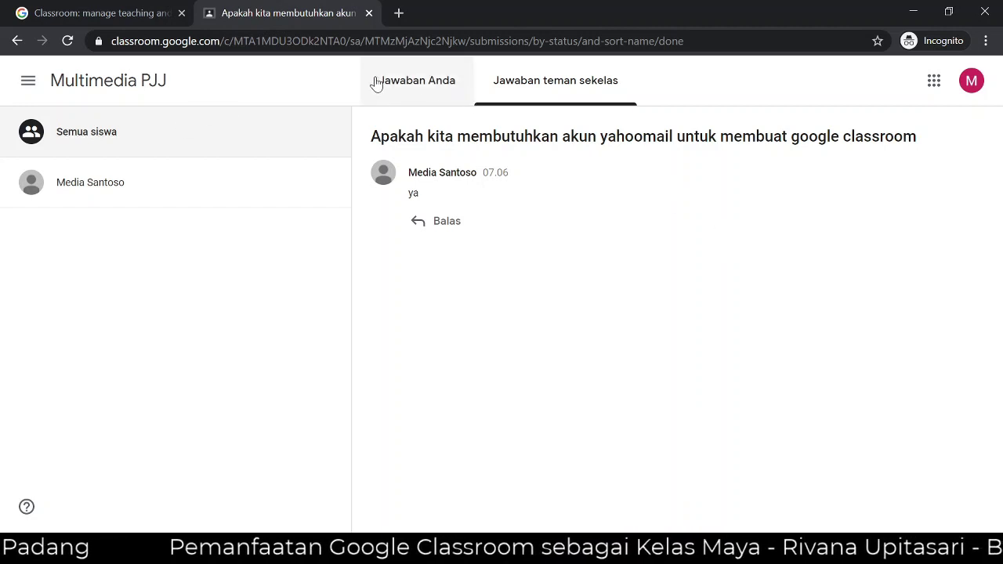
{"action": "left_click", "coordinate": [106, 83]}
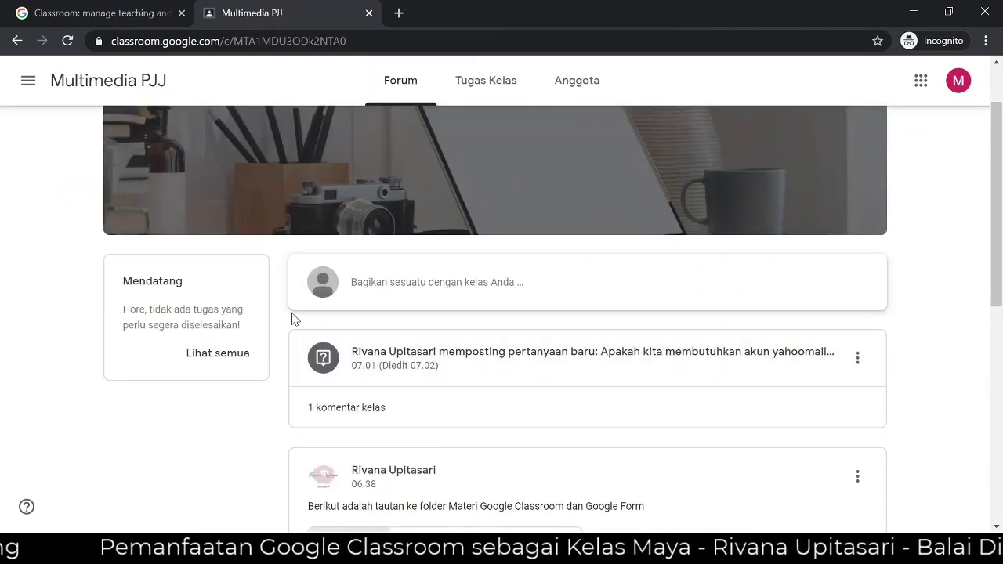
Step: Switch back to the teacher's window, grade the student's answer 70, and return it with the private comment "kenapa?"
{"action": "key", "text": "alt+Tab"}
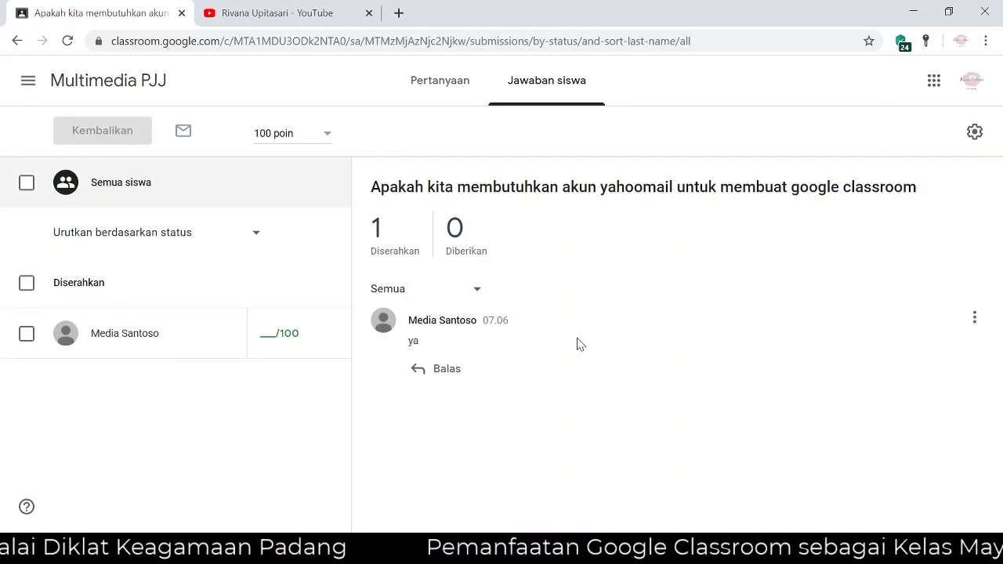
{"action": "left_click", "coordinate": [265, 337]}
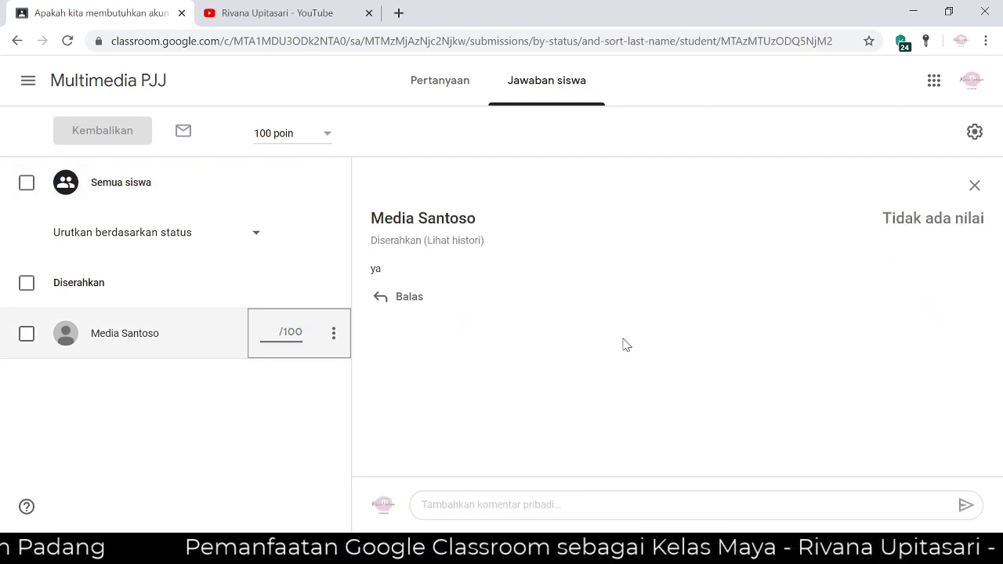
{"action": "type", "text": "70"}
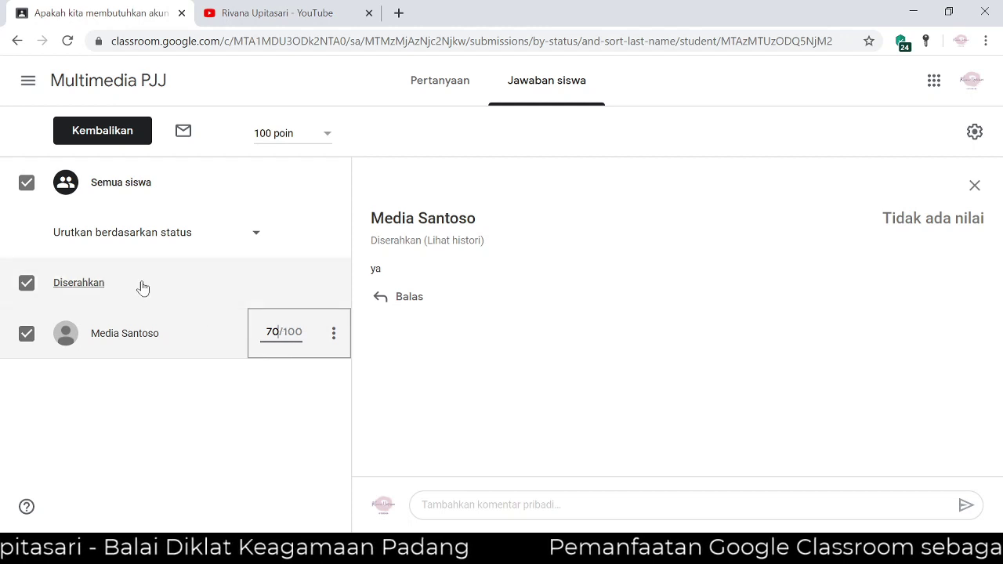
{"action": "left_click", "coordinate": [115, 139]}
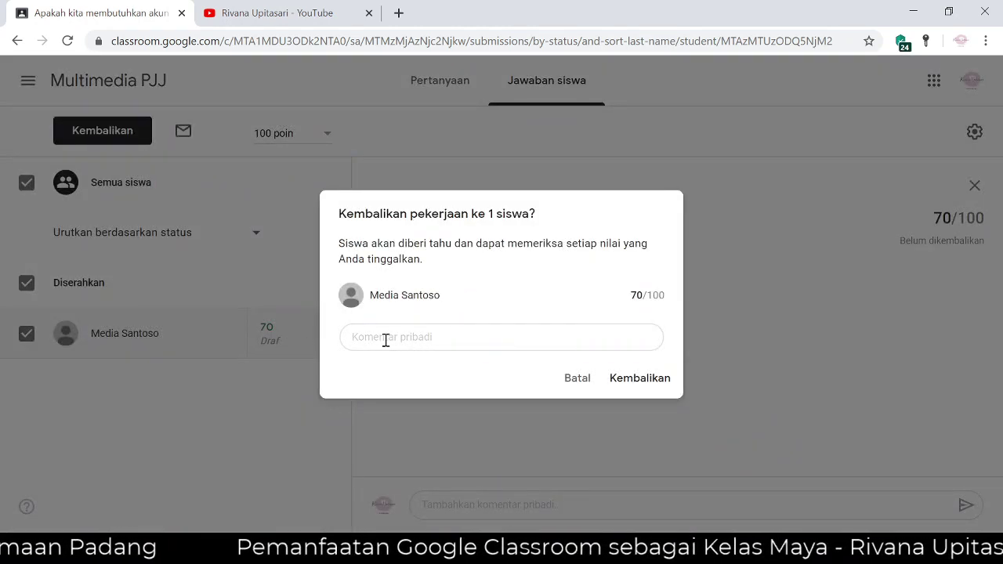
{"action": "left_click", "coordinate": [444, 344]}
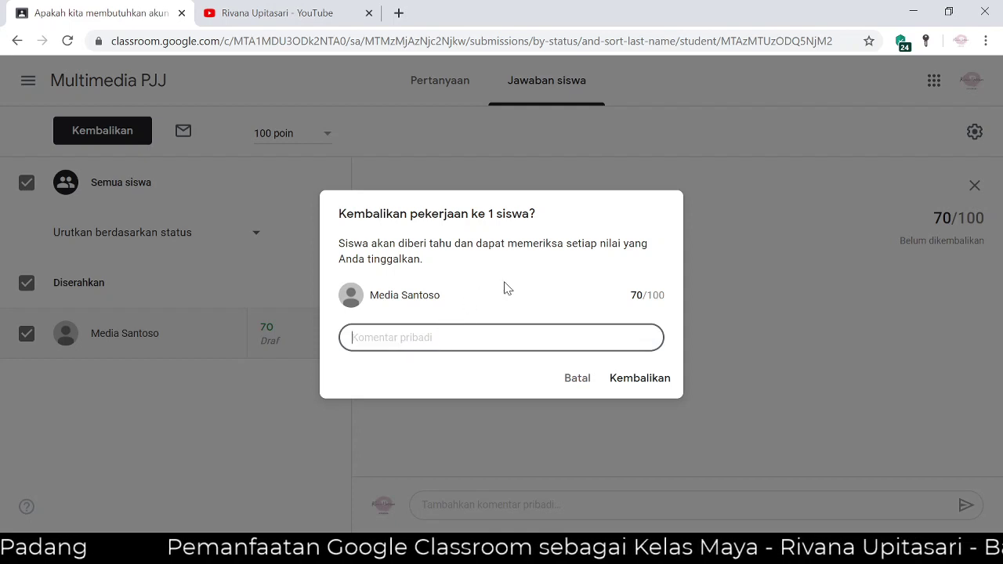
{"action": "type", "text": "kenapa?"}
{"action": "left_click", "coordinate": [641, 374]}
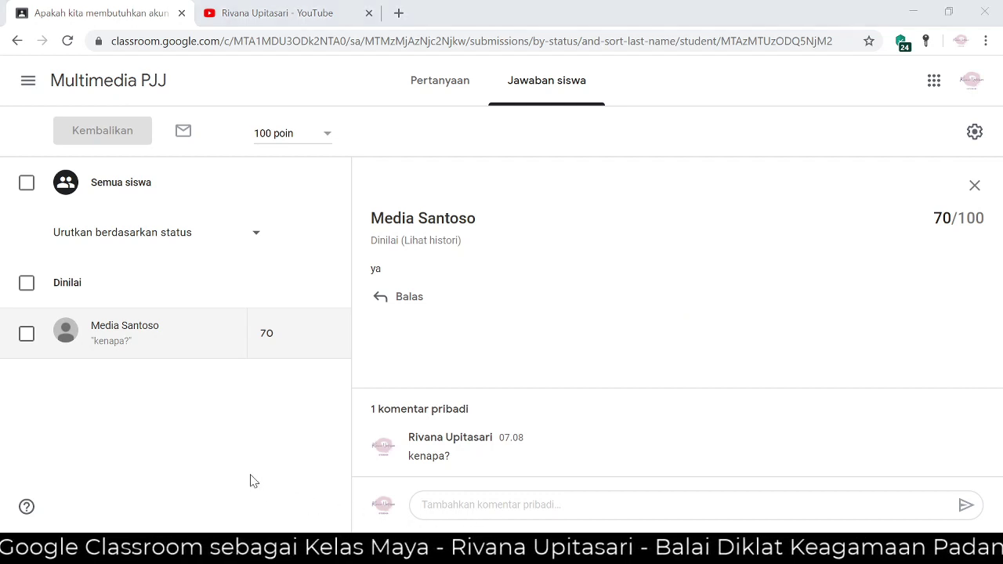
Step: Switch to the student's incognito window, refresh the class forum, and open the returned yahoomail question
{"action": "key", "text": "alt+Tab"}
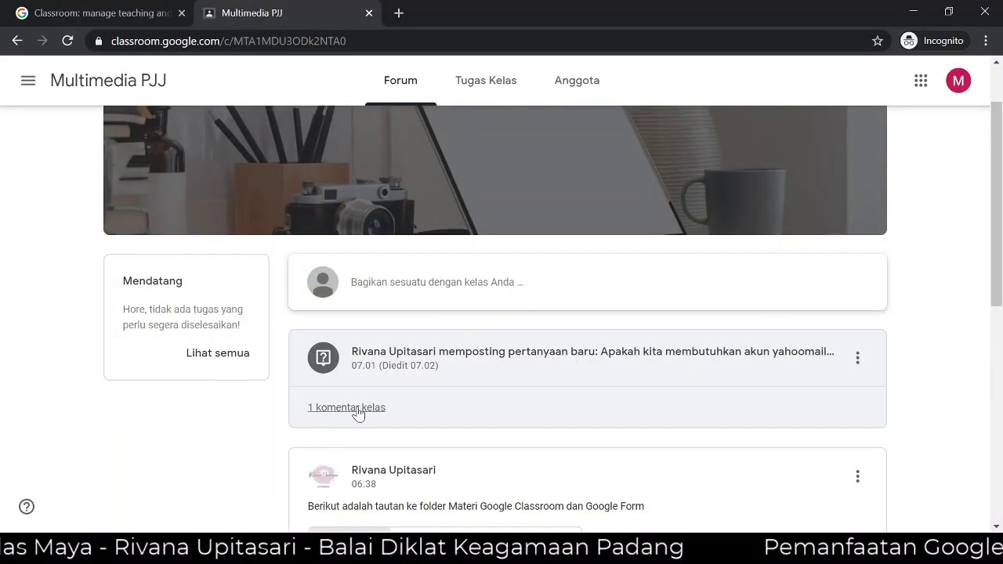
{"action": "scroll", "coordinate": [570, 410], "scroll_direction": "down", "scroll_amount": 1}
{"action": "key", "text": "F5"}
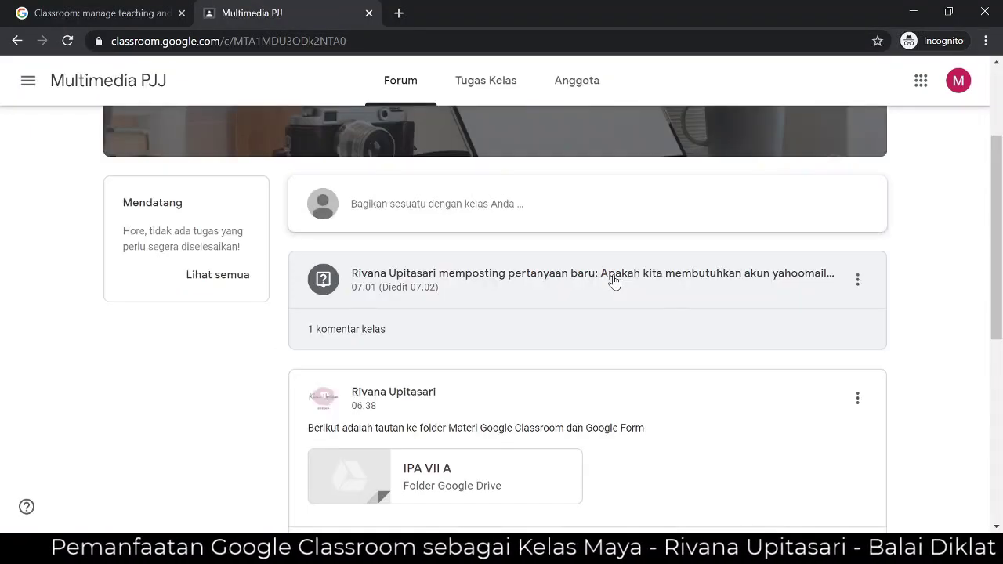
{"action": "left_click", "coordinate": [613, 282]}
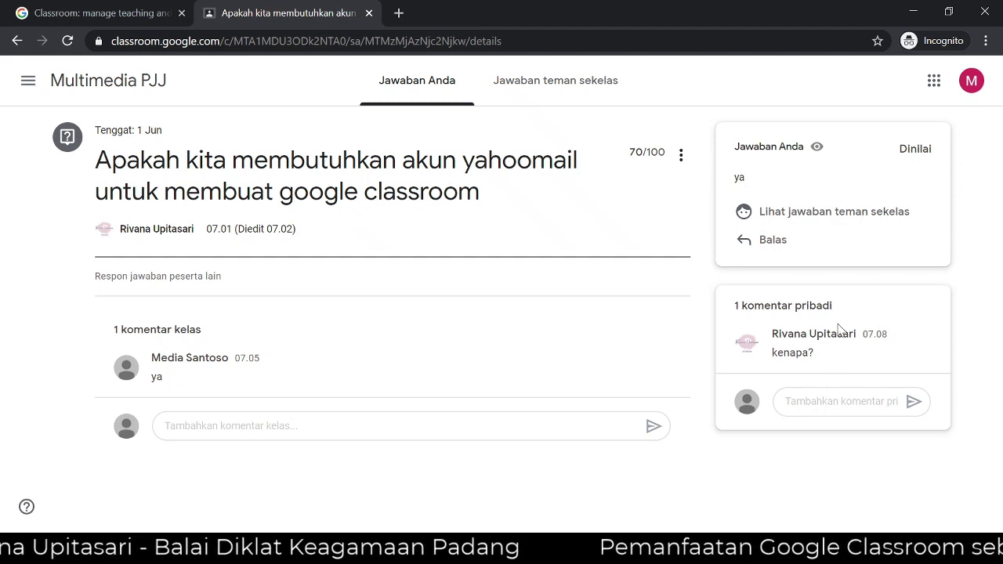
Step: Reply to the teacher's private comment with "karena akun yahoomail bisa digunakan sebagai referensi akun gmail yang kita buat bu"
{"action": "mouse_move", "coordinate": [833, 353]}
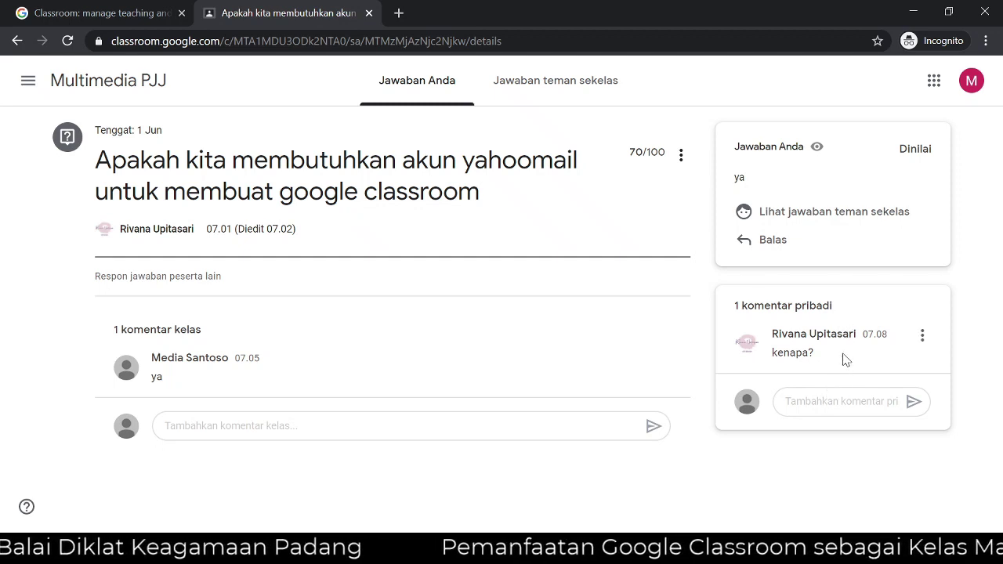
{"action": "left_click", "coordinate": [807, 403]}
{"action": "type", "text": "karena akun yahoomail bisa digunakan sebagai referensi akun gmail yang kita buat bu"}
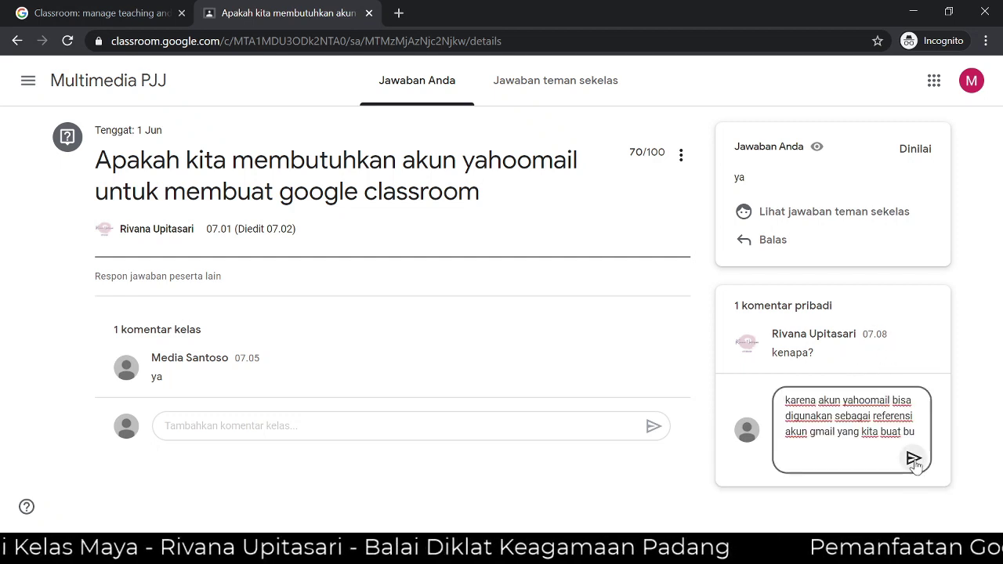
{"action": "left_click", "coordinate": [914, 459]}
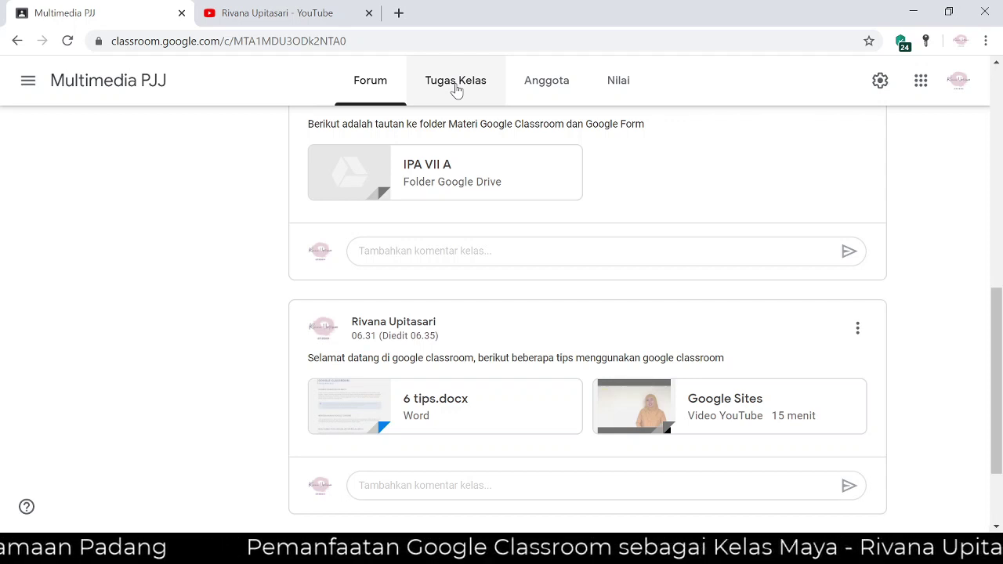
Step: In the teacher's window, start a new class assignment (Tugas) titled "buatlah google classrom Anda sendiri"
{"action": "left_click", "coordinate": [457, 88]}
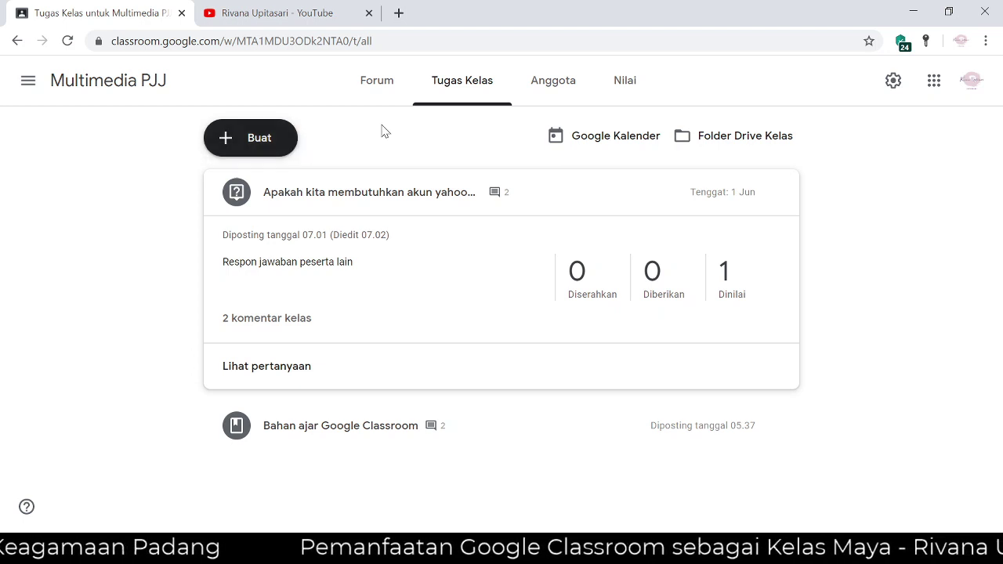
{"action": "left_click", "coordinate": [337, 144]}
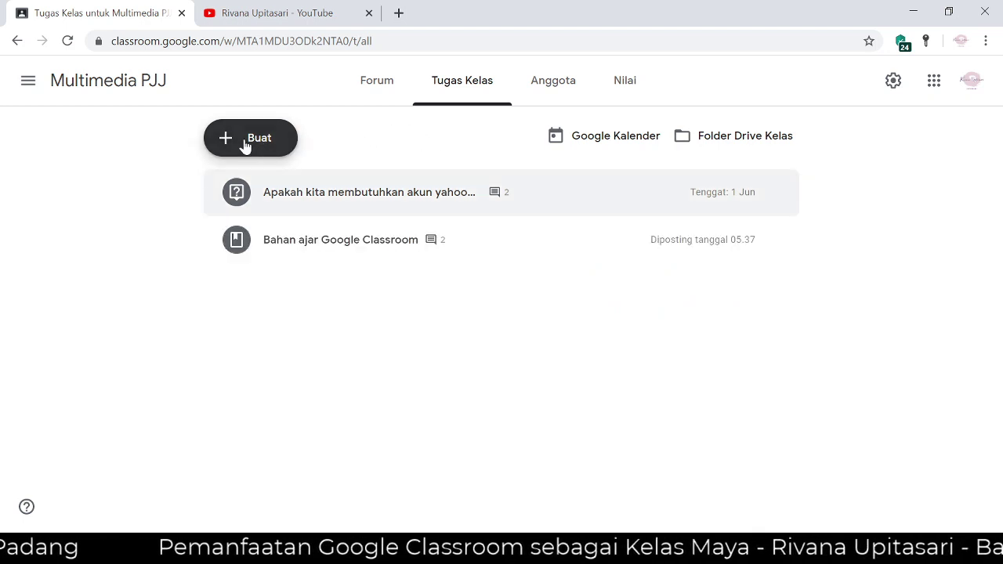
{"action": "left_click", "coordinate": [267, 145]}
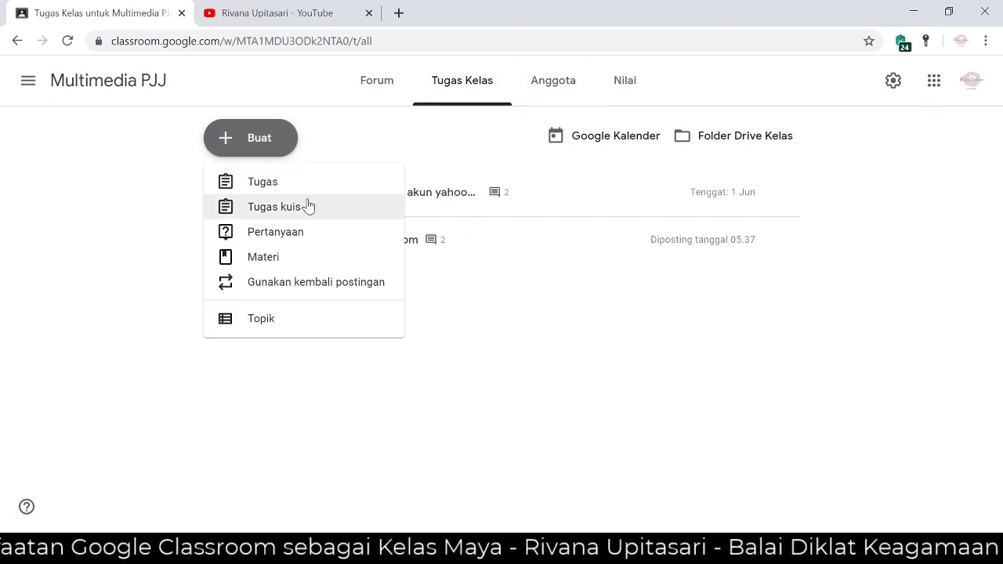
{"action": "left_click", "coordinate": [275, 189]}
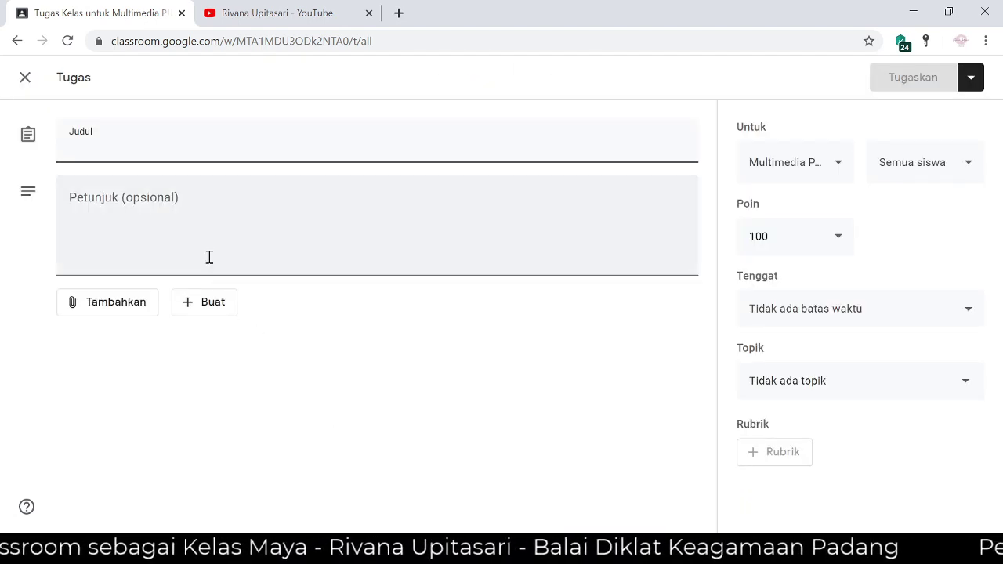
{"action": "type", "text": "buatlah google classrom Anda sendiri"}
Step: Add the instructions "setelah selesai membuat google classroom Anda sendiri, lakukan screen capture dan lampirkan tautan google classroom Anda" and set the due date to 18 Jun 23.59
{"action": "left_click", "coordinate": [269, 242]}
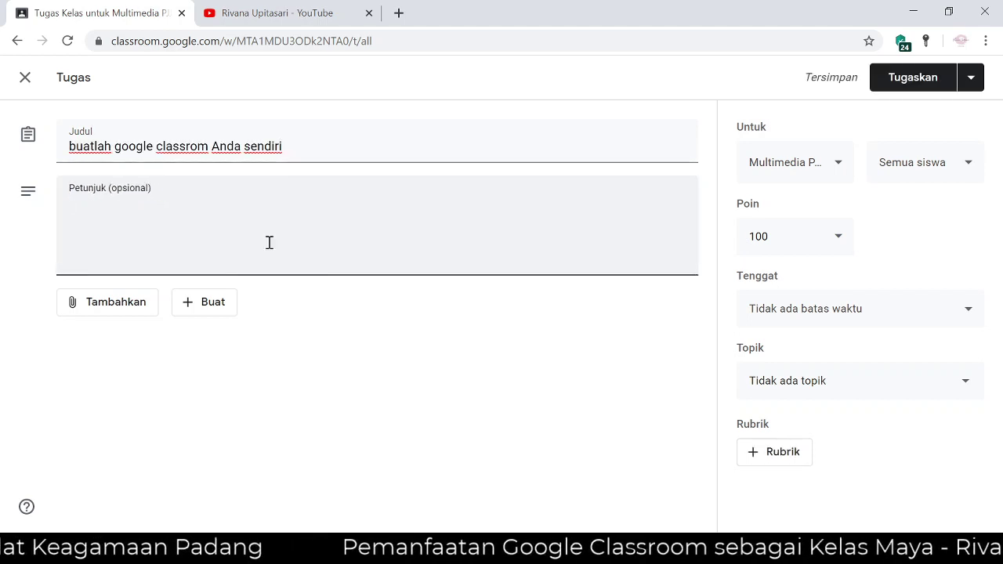
{"action": "type", "text": "setelah selesai membuat google classroom Anda sendiri, lakukan screen capture dan lampirkan tautan google classroom Anda"}
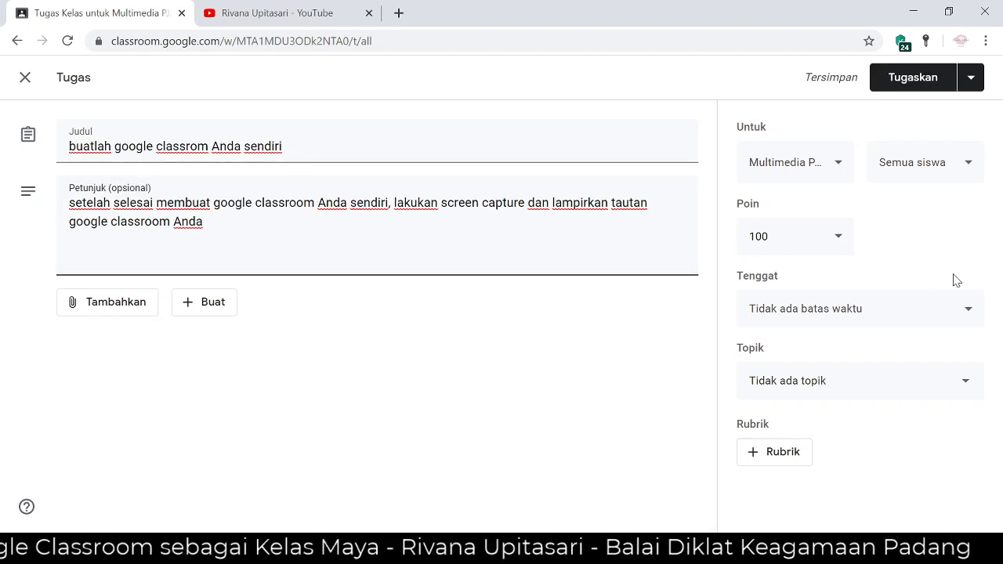
{"action": "left_click", "coordinate": [970, 310]}
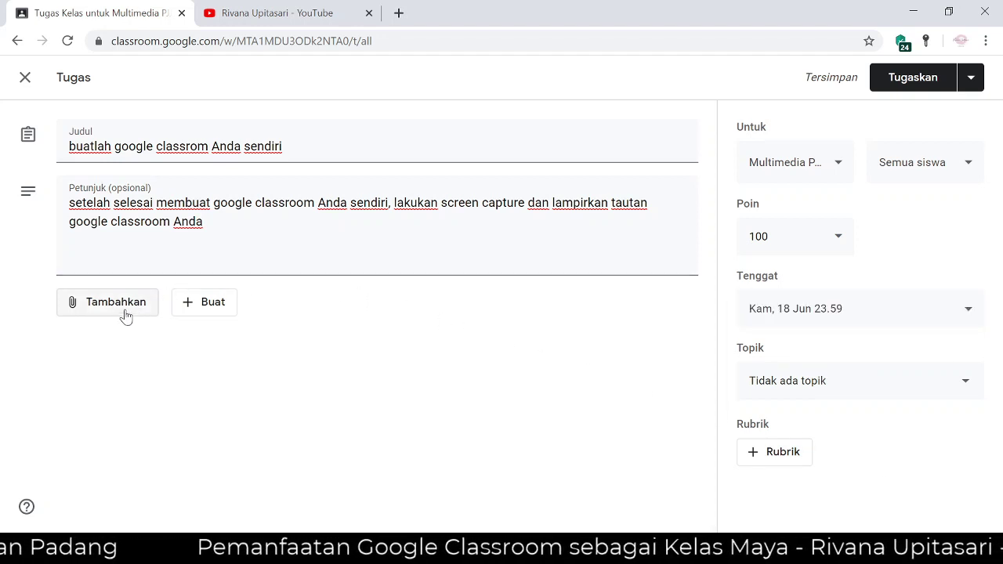
Step: Look over the attachment sources without adding any, and assign the work to all students of Multimedia PJJ
{"action": "left_click", "coordinate": [123, 312]}
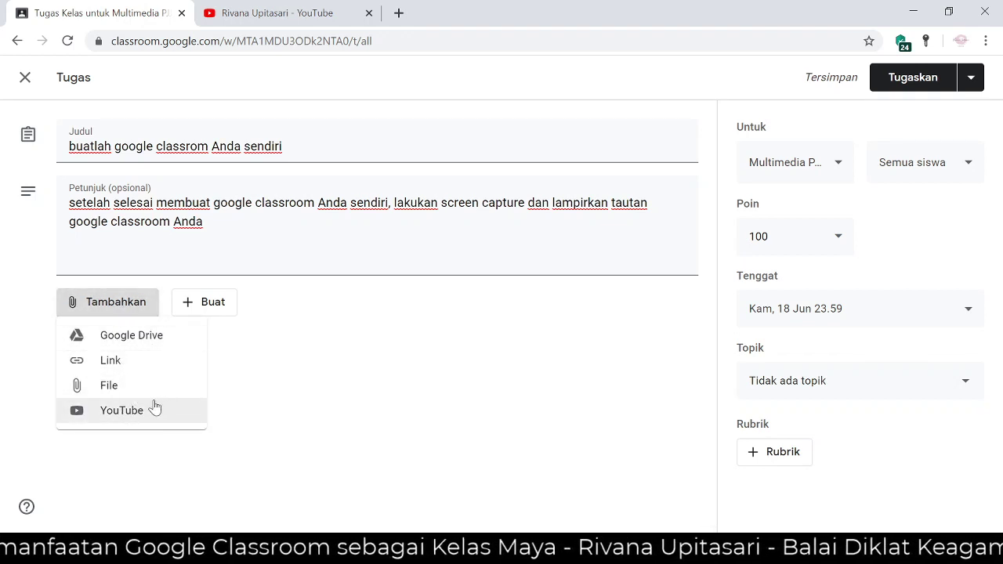
{"action": "left_click", "coordinate": [373, 378]}
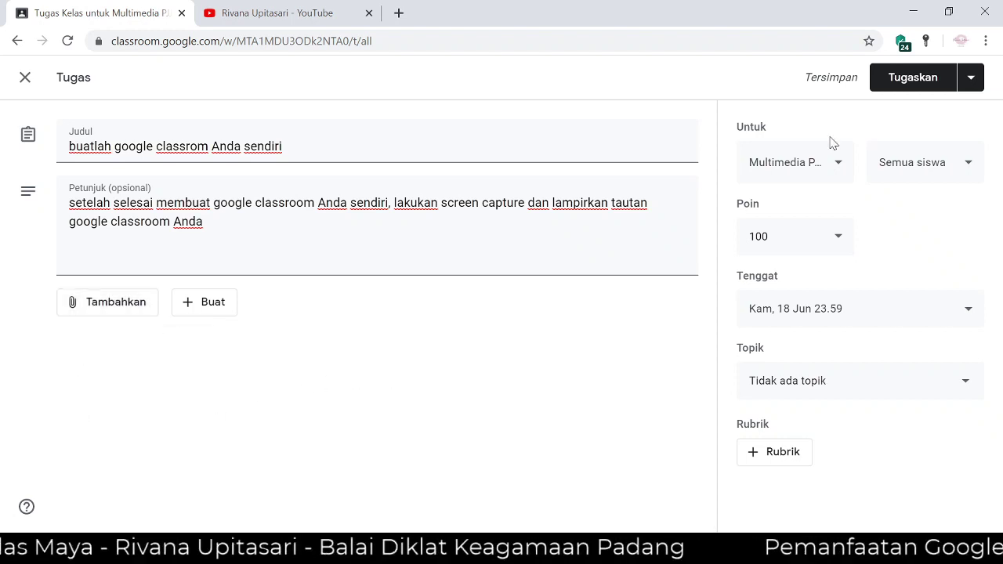
{"action": "left_click", "coordinate": [906, 82]}
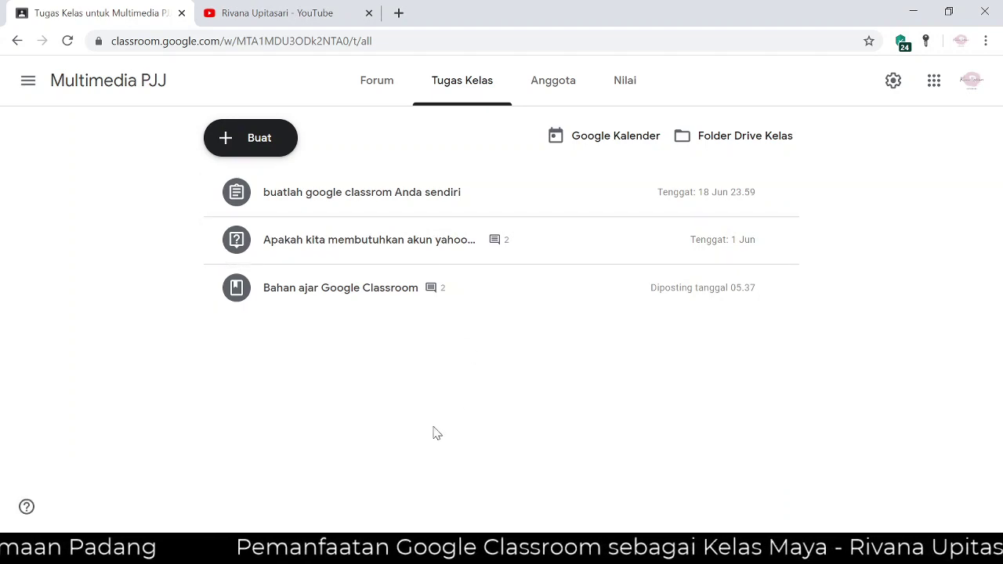
{"action": "left_click", "coordinate": [267, 149]}
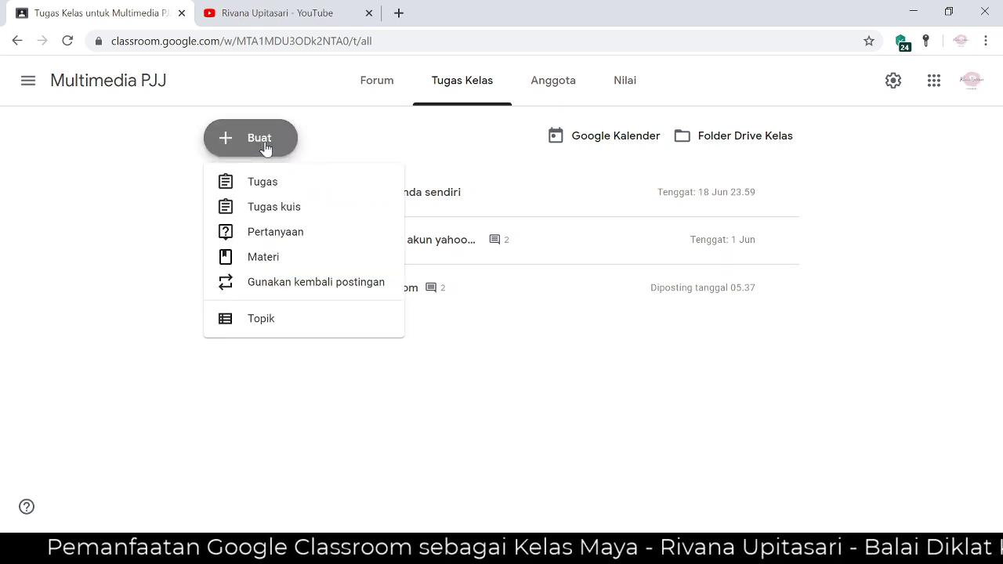
{"action": "left_click", "coordinate": [305, 214]}
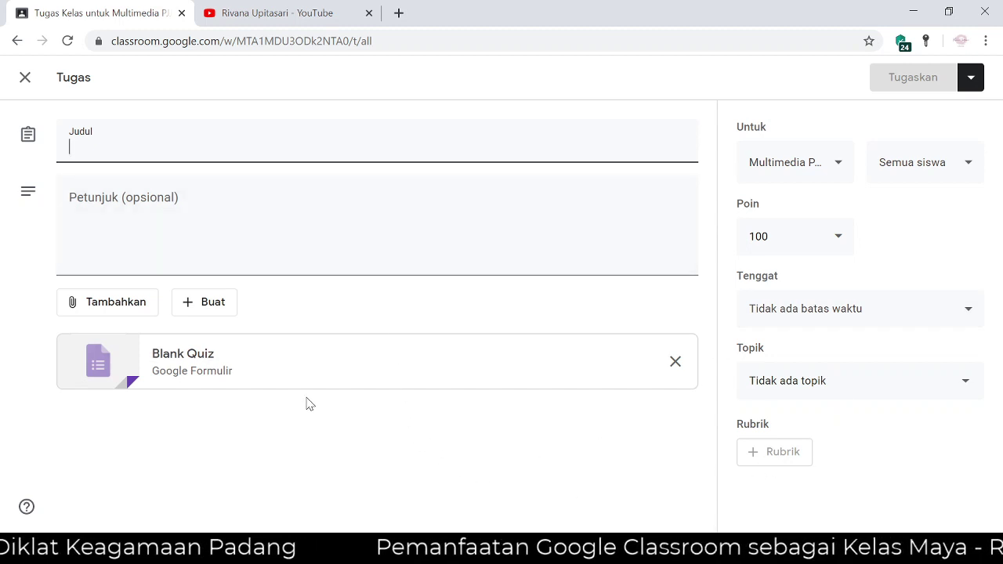
{"action": "left_click", "coordinate": [25, 79]}
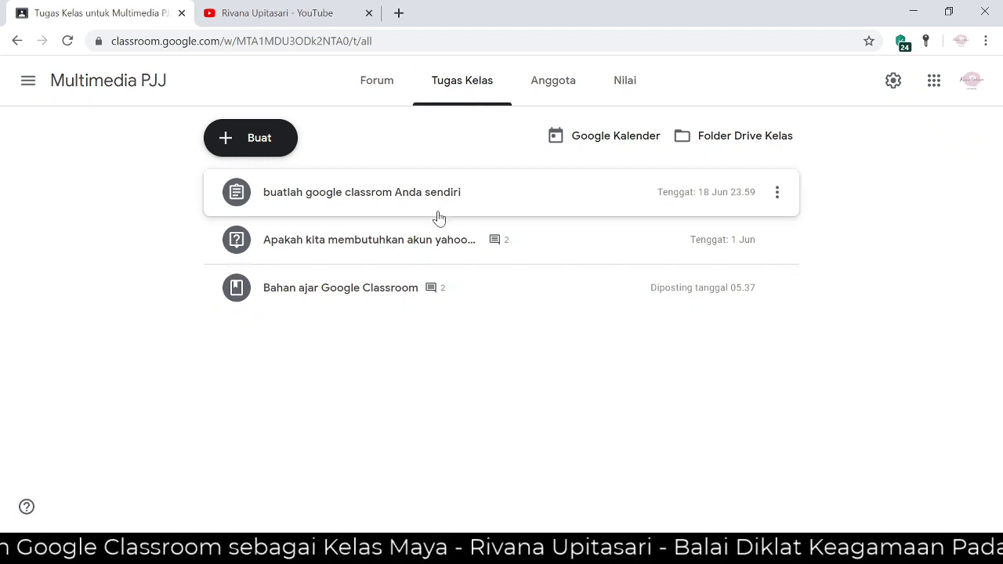
Step: Expand the new assignment in the teacher's class work list, and open its details in the student's incognito window
{"action": "left_click", "coordinate": [404, 206]}
{"action": "left_click", "coordinate": [737, 274]}
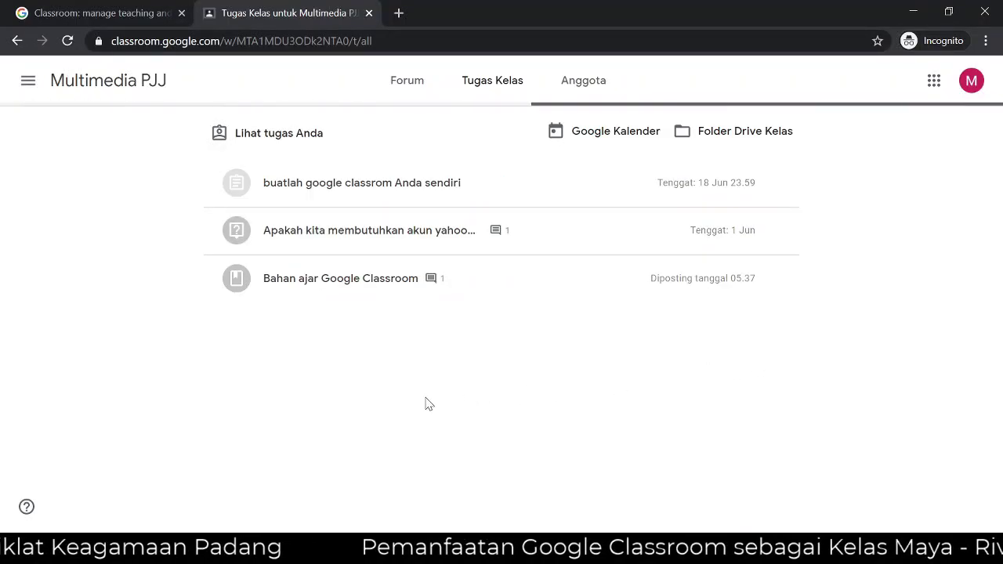
{"action": "left_click", "coordinate": [408, 187]}
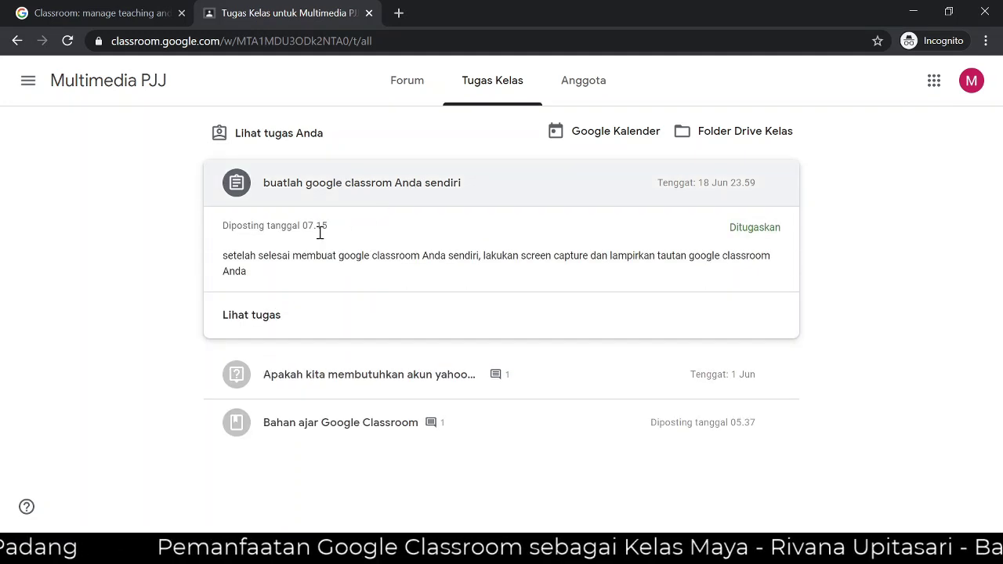
{"action": "left_click", "coordinate": [252, 316]}
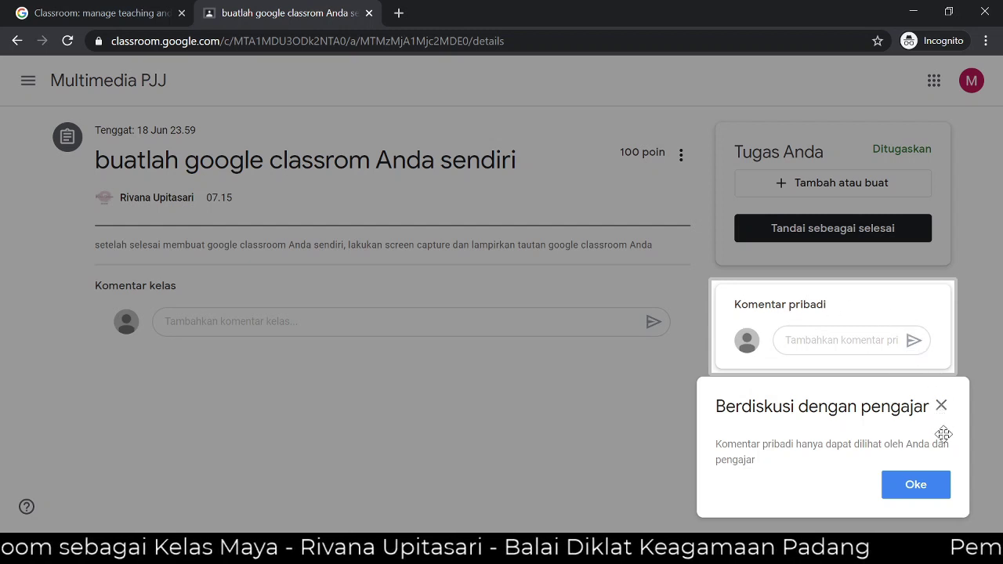
{"action": "left_click", "coordinate": [939, 489]}
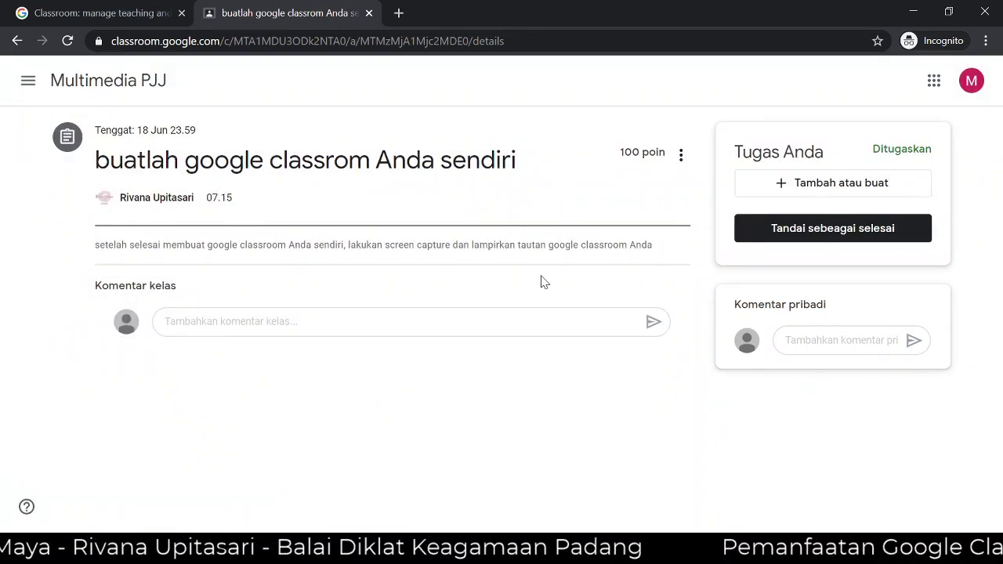
Step: Attach the classroom link and the image Screenshot (173).png to the student's assignment, and hand it in
{"action": "left_click", "coordinate": [882, 188]}
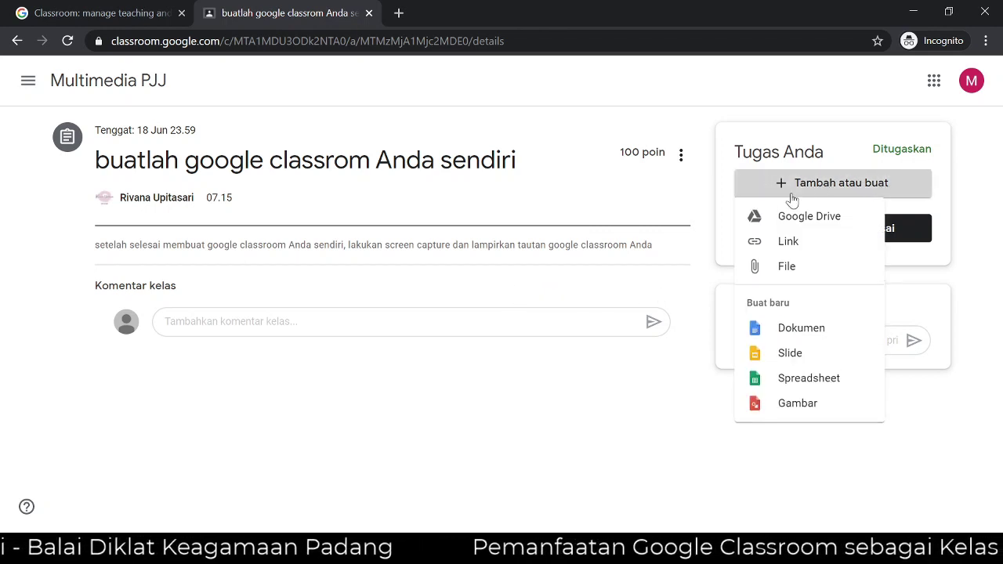
{"action": "left_click", "coordinate": [847, 248]}
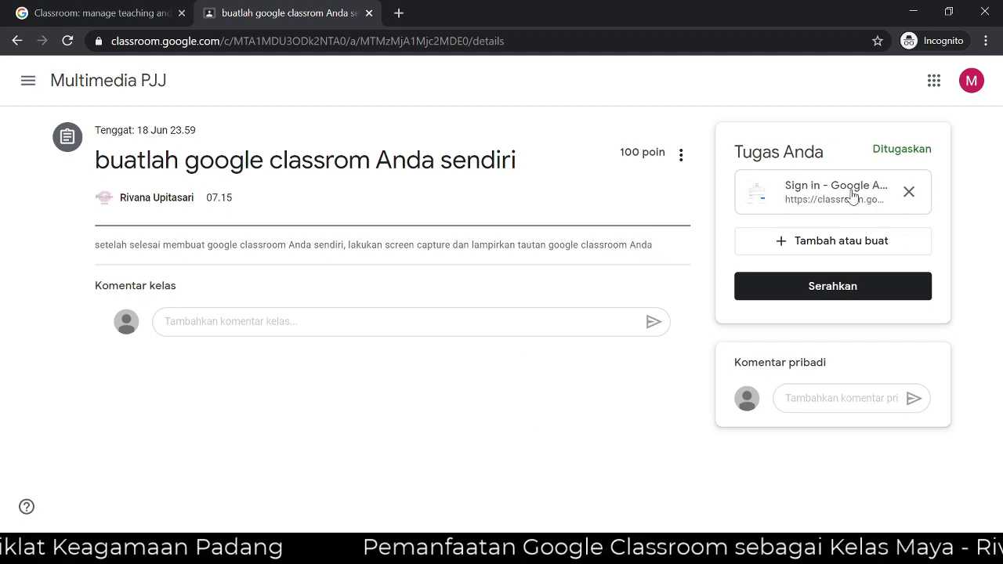
{"action": "left_click", "coordinate": [879, 246]}
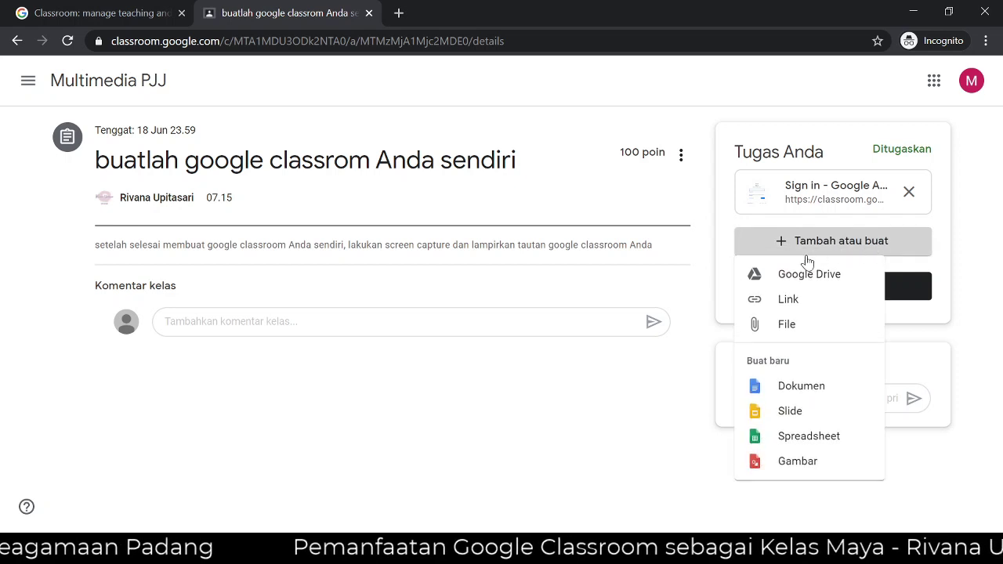
{"action": "left_click", "coordinate": [786, 329]}
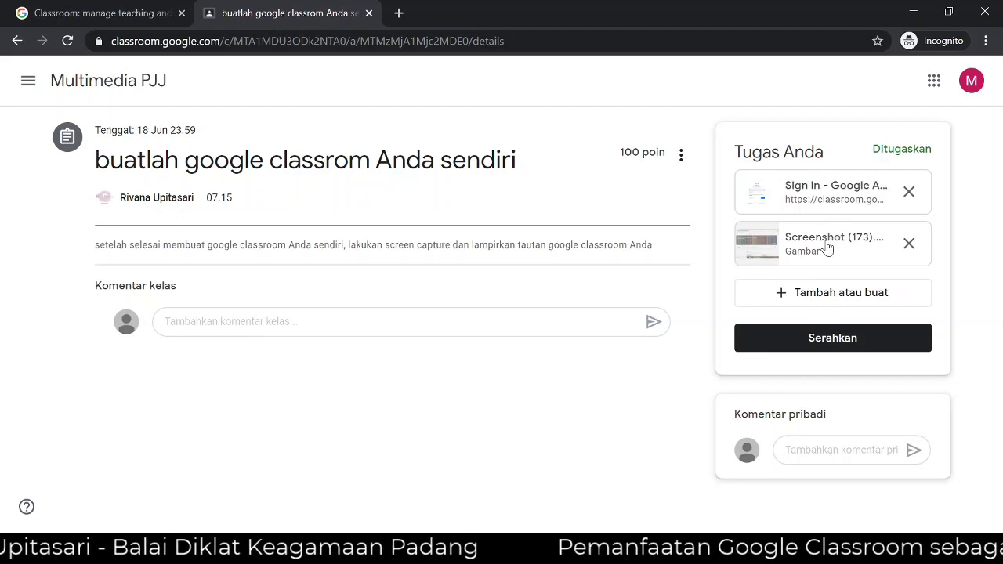
{"action": "left_click", "coordinate": [848, 346]}
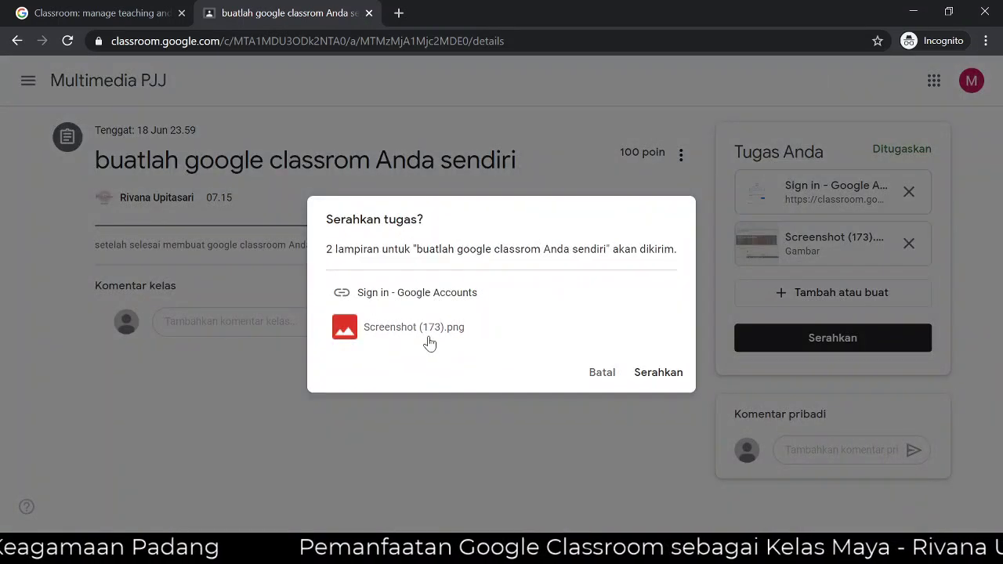
{"action": "left_click", "coordinate": [671, 373]}
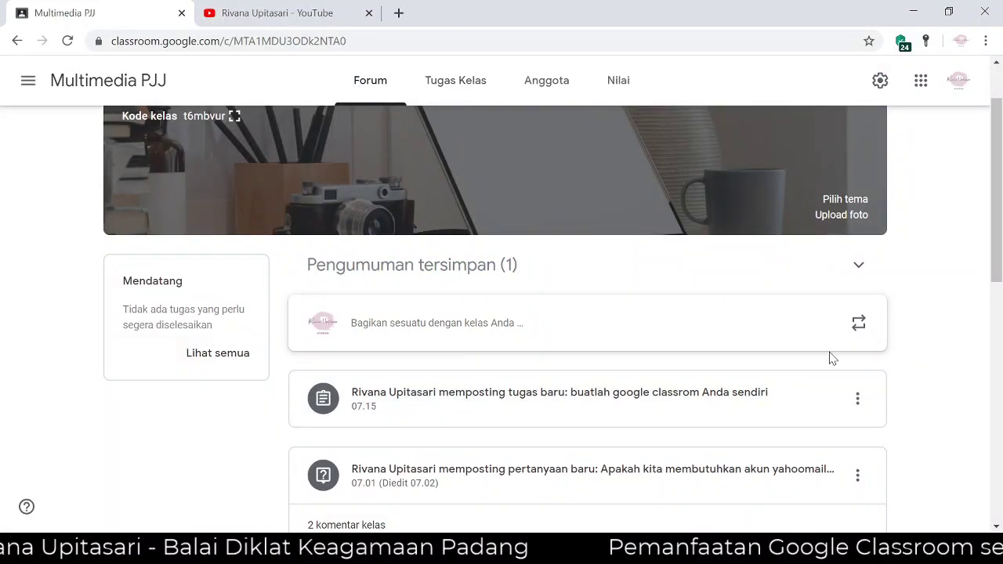
Step: In the teacher's window, open the student's assignment submission from the forum, view the attached screenshot, and close it
{"action": "scroll", "coordinate": [932, 335], "scroll_direction": "down", "scroll_amount": 1}
{"action": "scroll", "coordinate": [931, 333], "scroll_direction": "down", "scroll_amount": 2}
{"action": "left_click", "coordinate": [392, 258]}
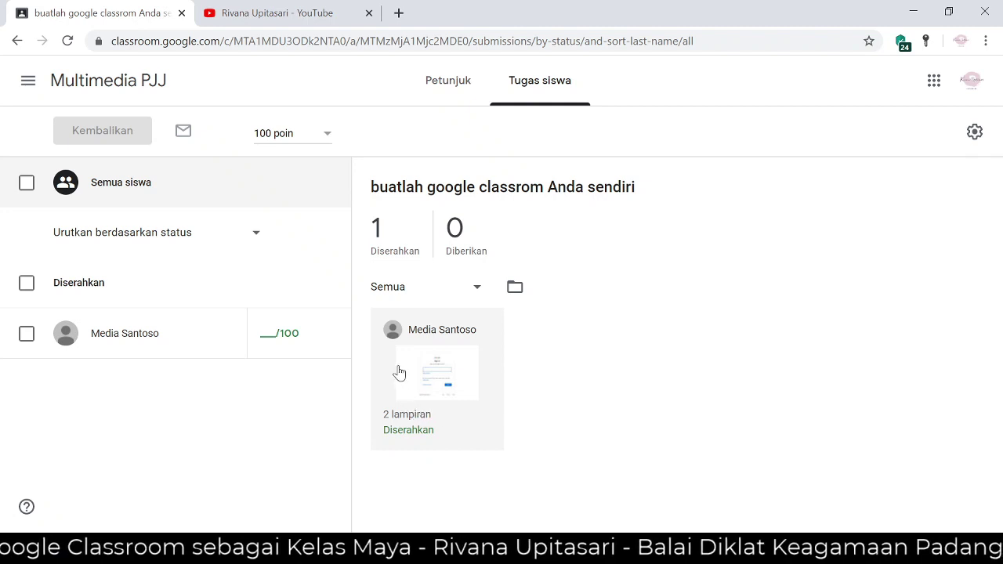
{"action": "left_click", "coordinate": [436, 382]}
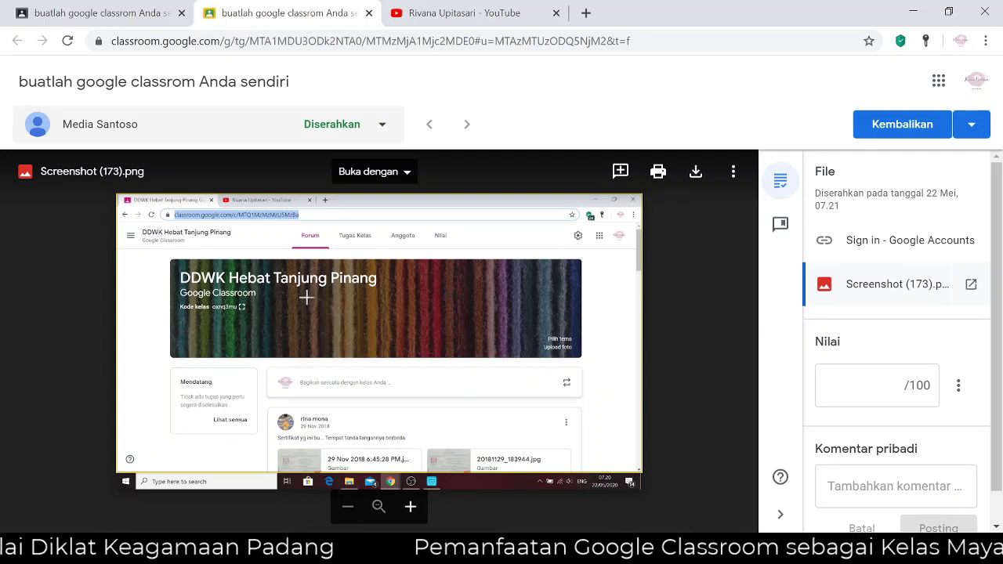
{"action": "left_click", "coordinate": [368, 13]}
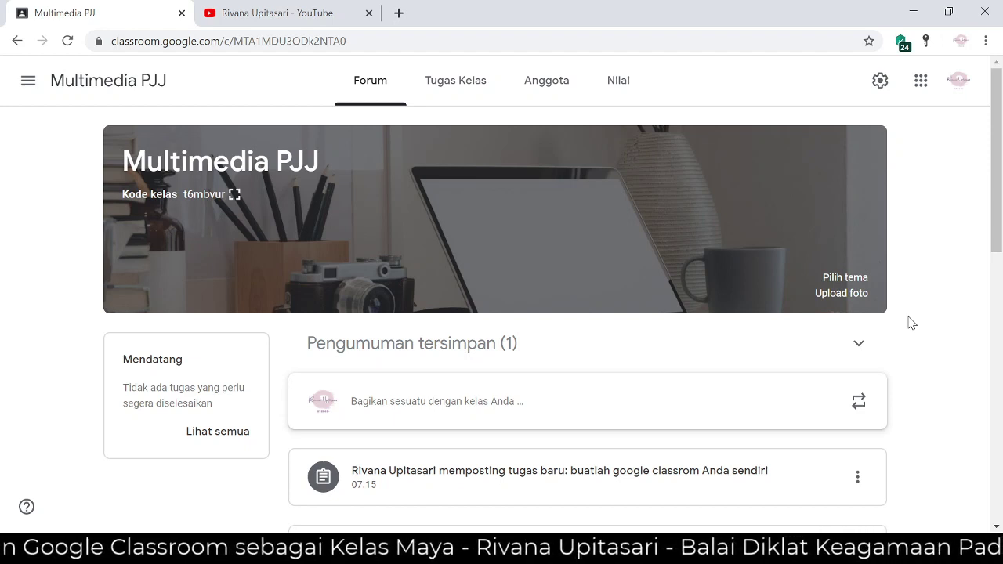
Step: Open Google Drive in a new browser tab of the teacher's window
{"action": "key", "text": "ctrl+t"}
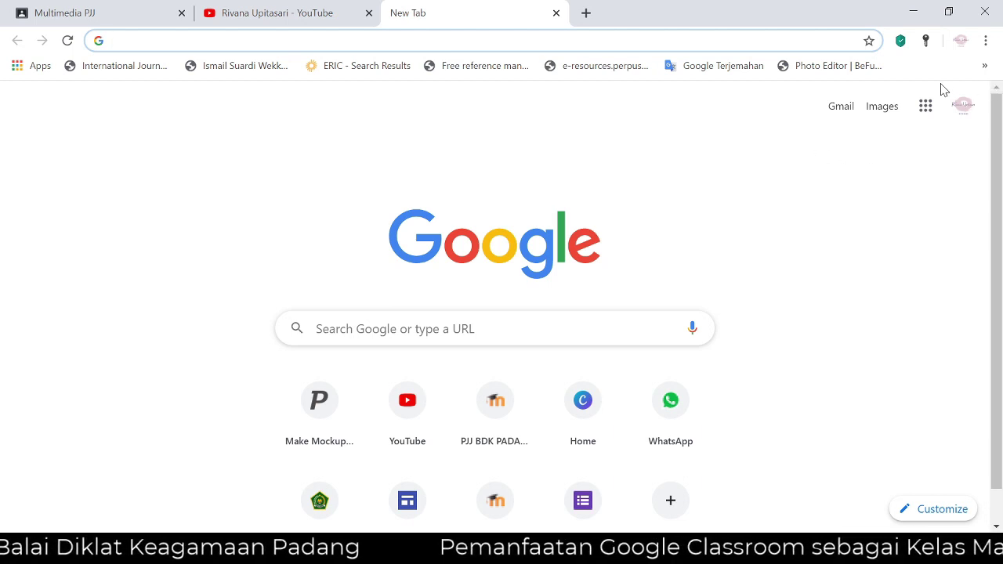
{"action": "left_click", "coordinate": [927, 112]}
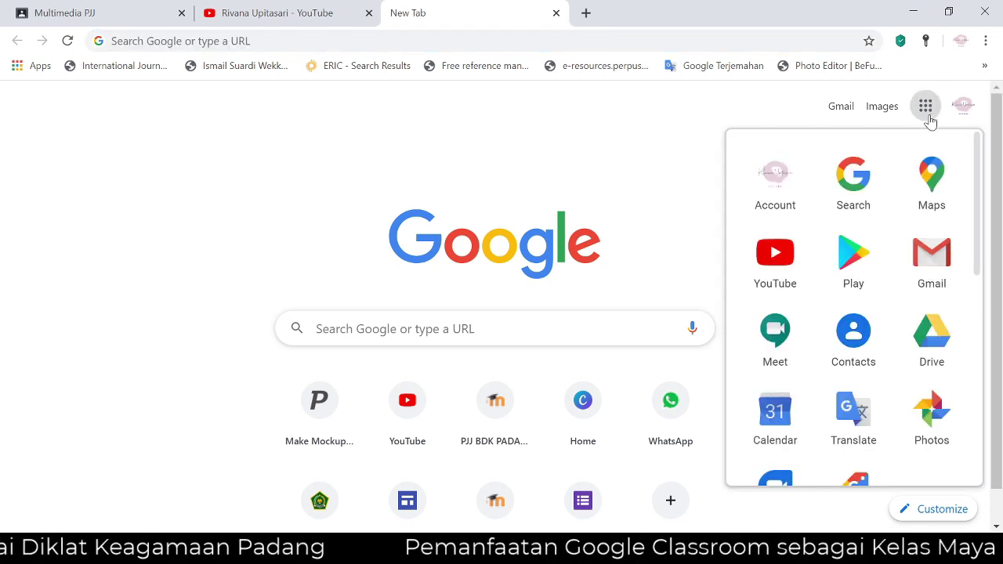
{"action": "left_click", "coordinate": [932, 337]}
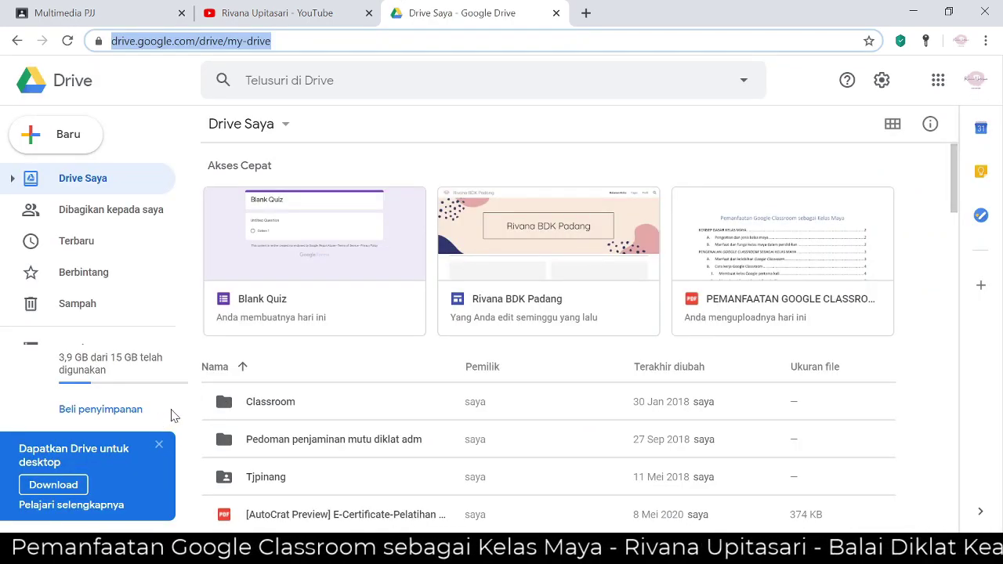
Step: Open Screenshot (173).png from the folder "buatlah google classrom Anda sendiri" inside the Drive folders Classroom and Multimedia PJJ
{"action": "double_click", "coordinate": [281, 403]}
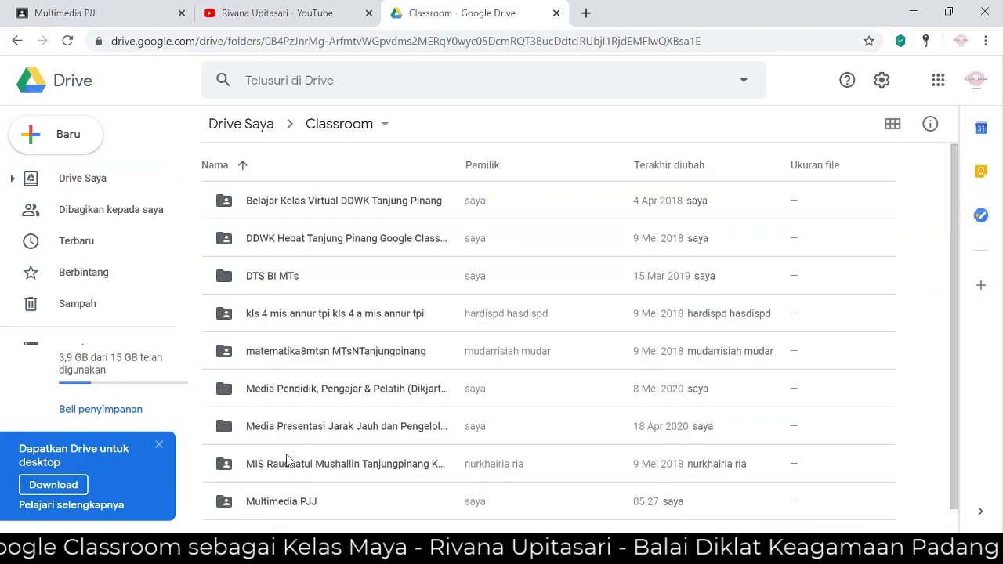
{"action": "double_click", "coordinate": [279, 502]}
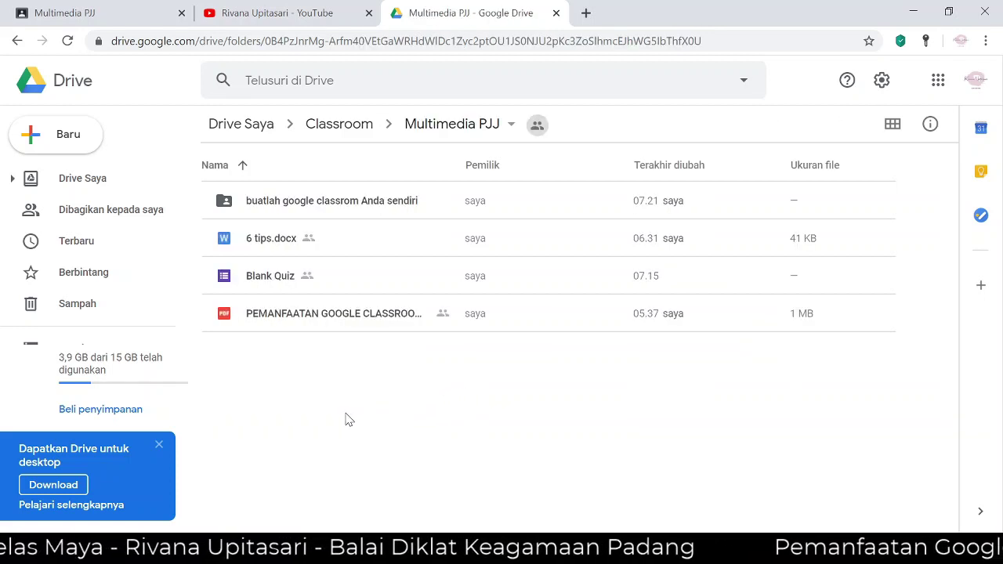
{"action": "double_click", "coordinate": [350, 200]}
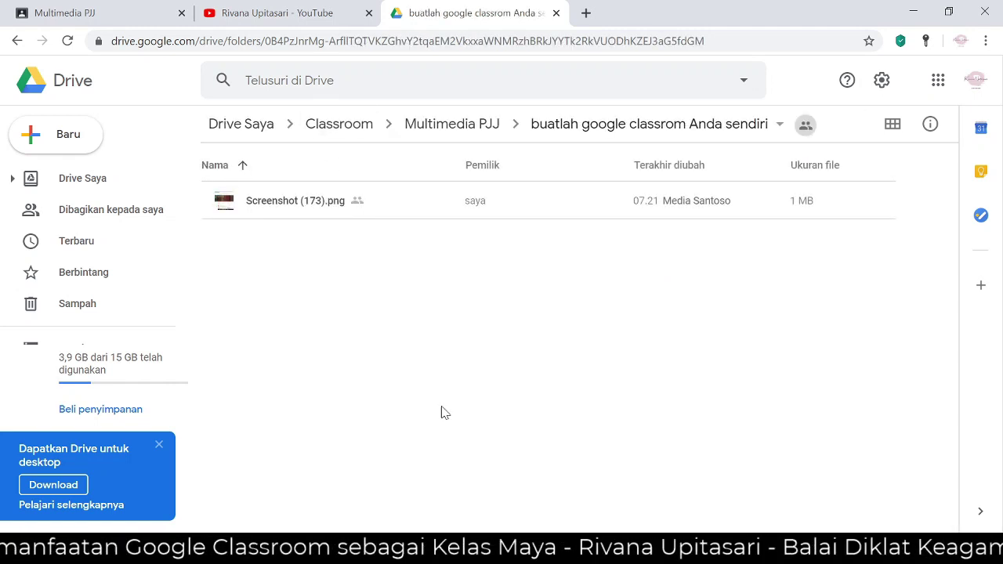
{"action": "left_click", "coordinate": [291, 205]}
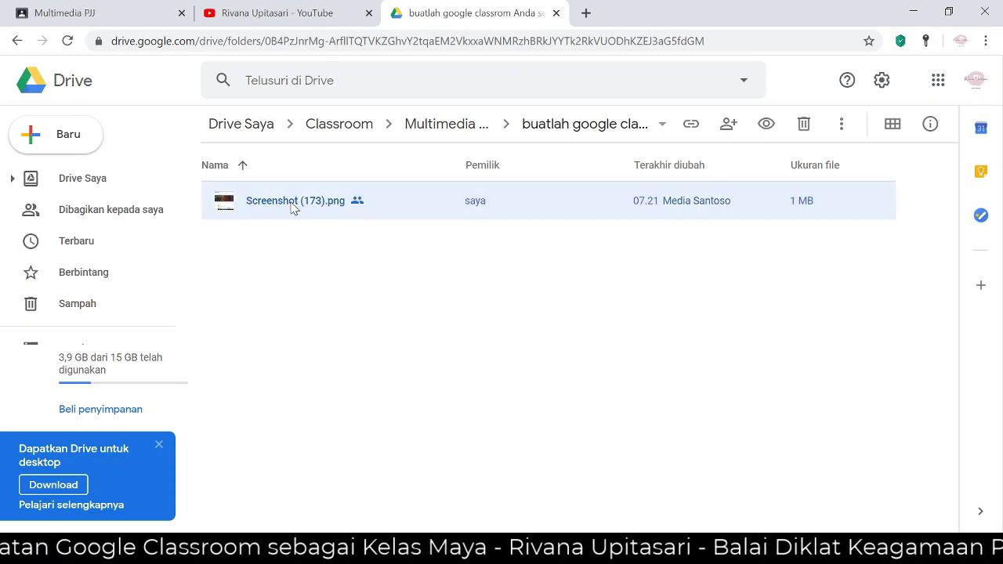
{"action": "double_click", "coordinate": [292, 205]}
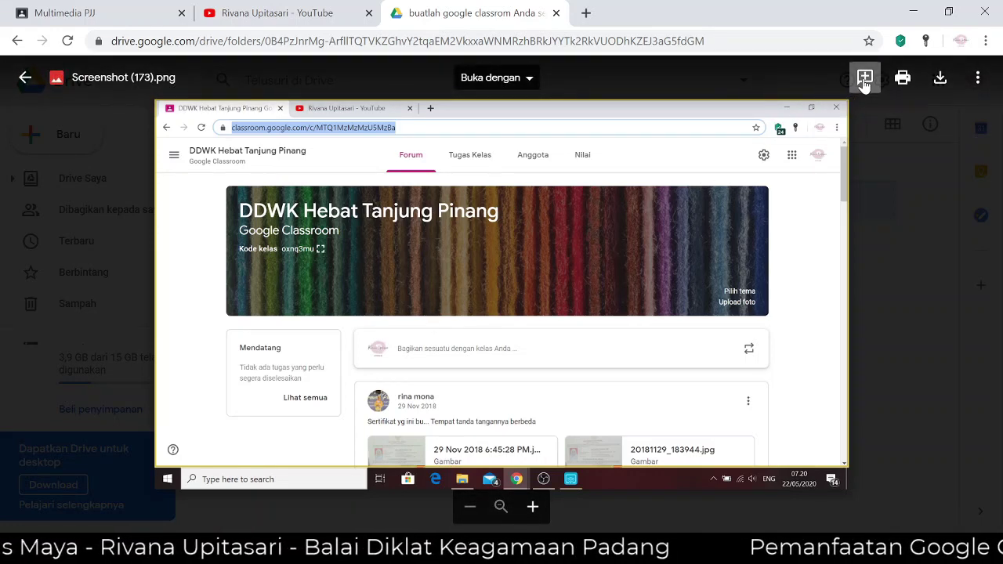
Step: Highlight an area across the class banner and share box in the screenshot, and post the comment "bagus" on it
{"action": "left_click", "coordinate": [865, 78]}
{"action": "left_click_drag", "start_coordinate": [431, 235], "coordinate": [684, 376]}
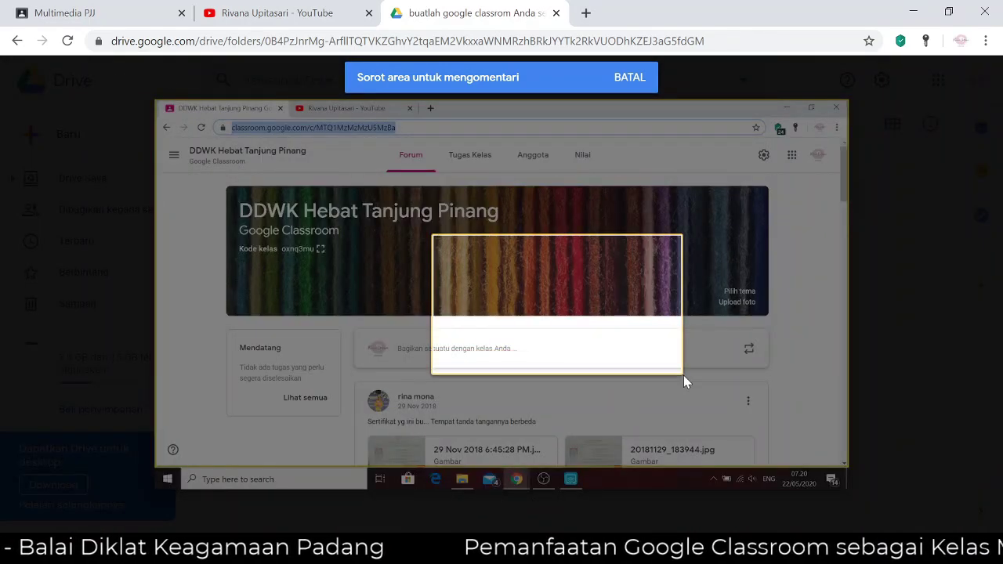
{"action": "left_click_drag", "start_coordinate": [683, 375], "coordinate": [683, 376]}
{"action": "type", "text": "bagus"}
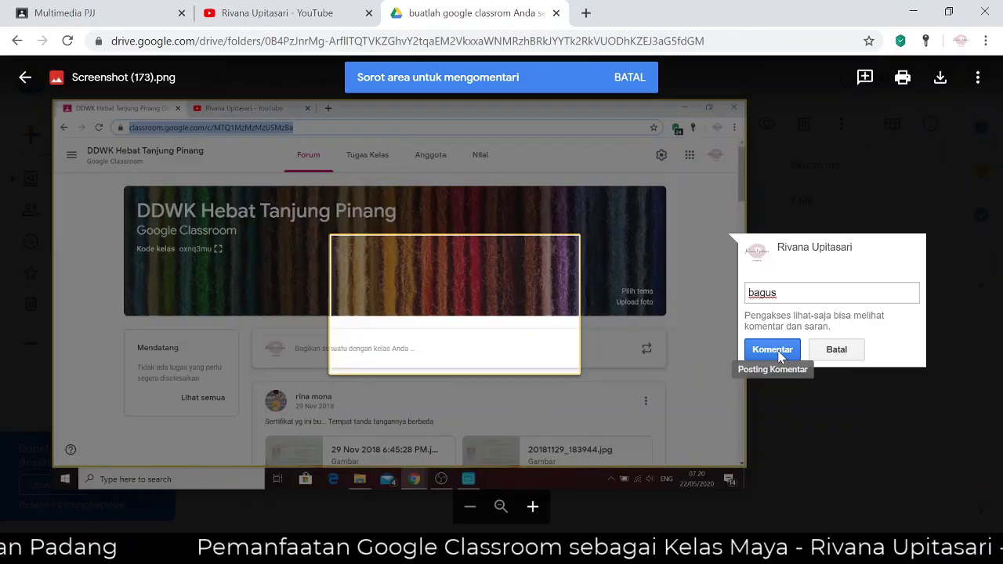
{"action": "left_click", "coordinate": [773, 350]}
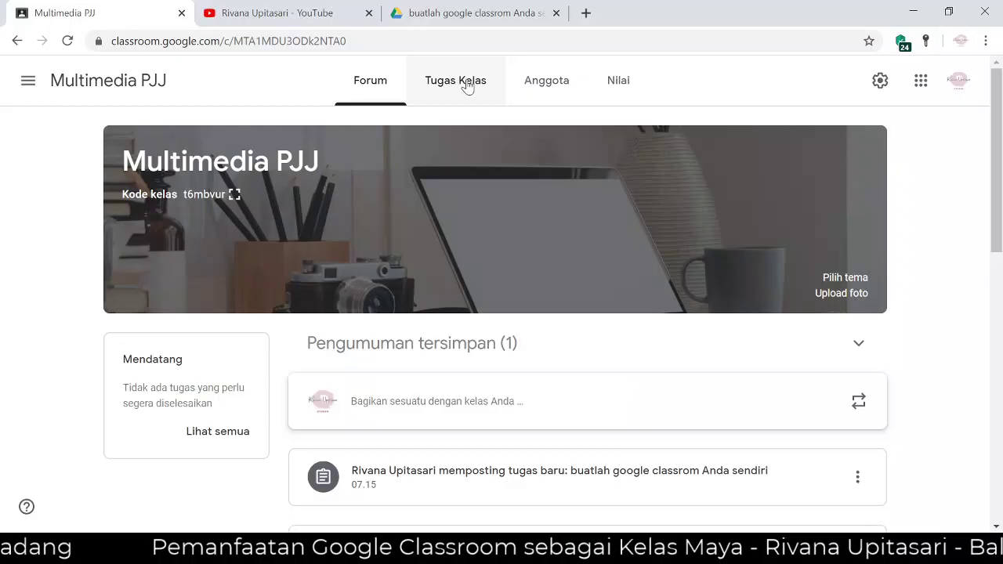
Step: View the assignment "buatlah google classrom Anda sendiri" from the Multimedia PJJ class work list, and close the student's submission tab
{"action": "left_click", "coordinate": [469, 86]}
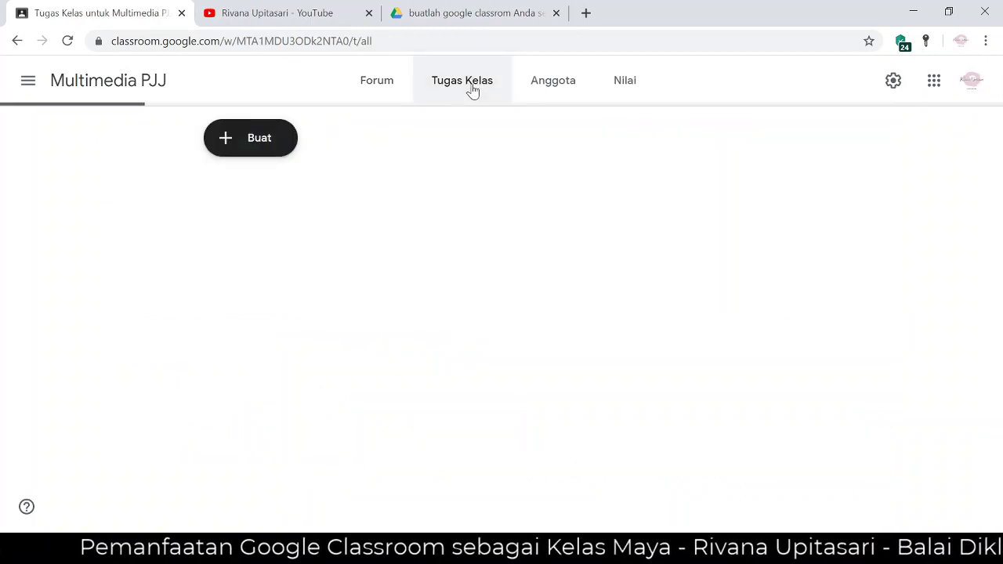
{"action": "left_click", "coordinate": [337, 203]}
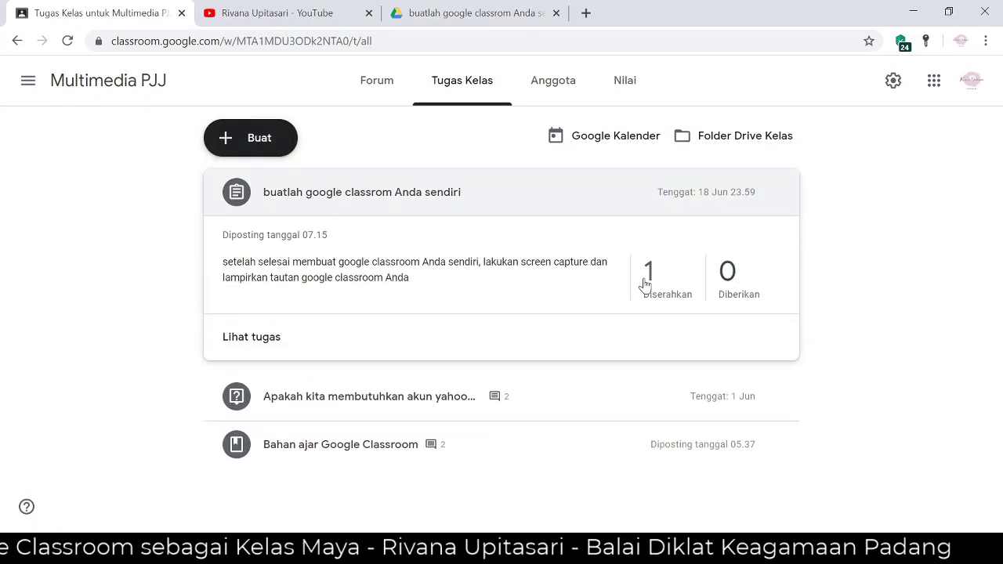
{"action": "left_click", "coordinate": [252, 338]}
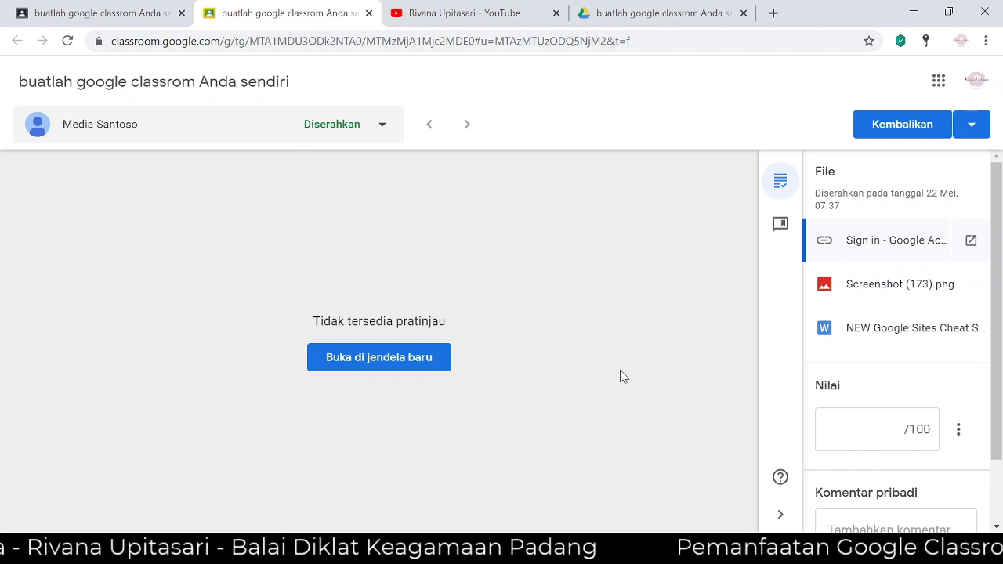
{"action": "key", "text": "ctrl+w"}
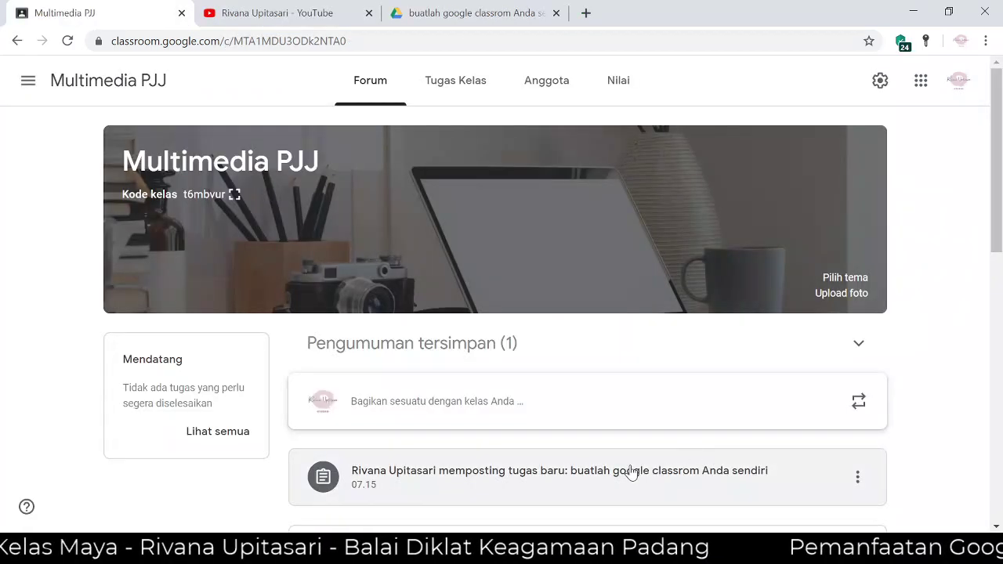
Step: Open the student's submission through the assignment post in the forum, and display the attached NEW Google Sites Cheat Sheet.docx without the editing promotion
{"action": "left_click", "coordinate": [451, 474]}
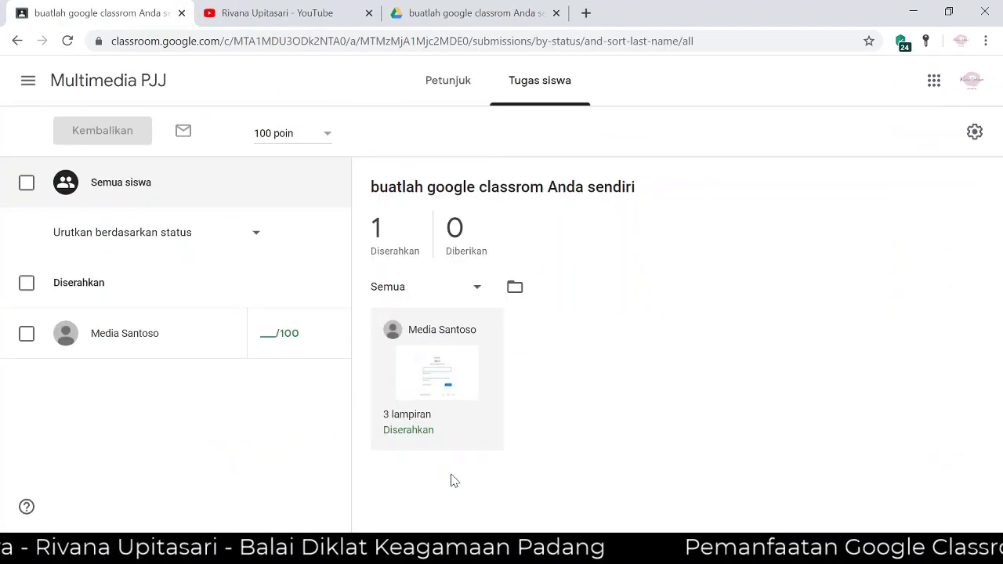
{"action": "left_click", "coordinate": [451, 419]}
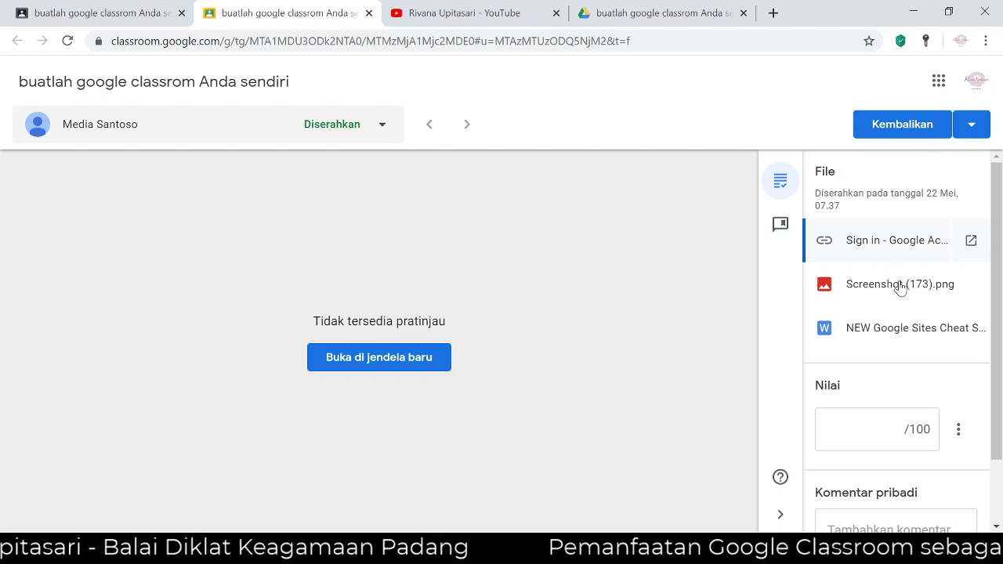
{"action": "left_click", "coordinate": [897, 332]}
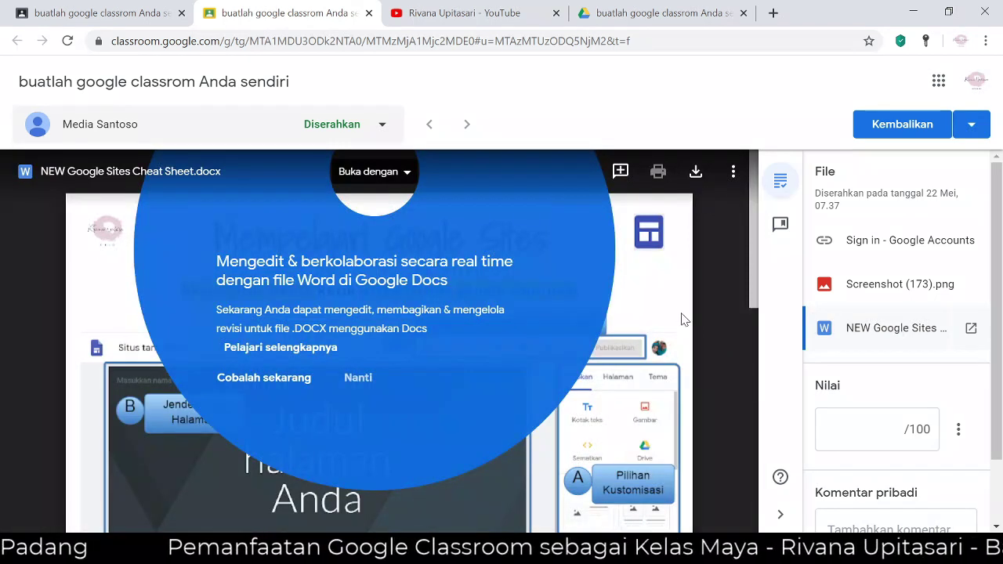
{"action": "left_click", "coordinate": [701, 278]}
Step: Grade the submission 90 out of 100 and post the private comment "sudah sangat bagus, mohon ditingkatkan"
{"action": "left_click", "coordinate": [817, 445]}
{"action": "type", "text": "90"}
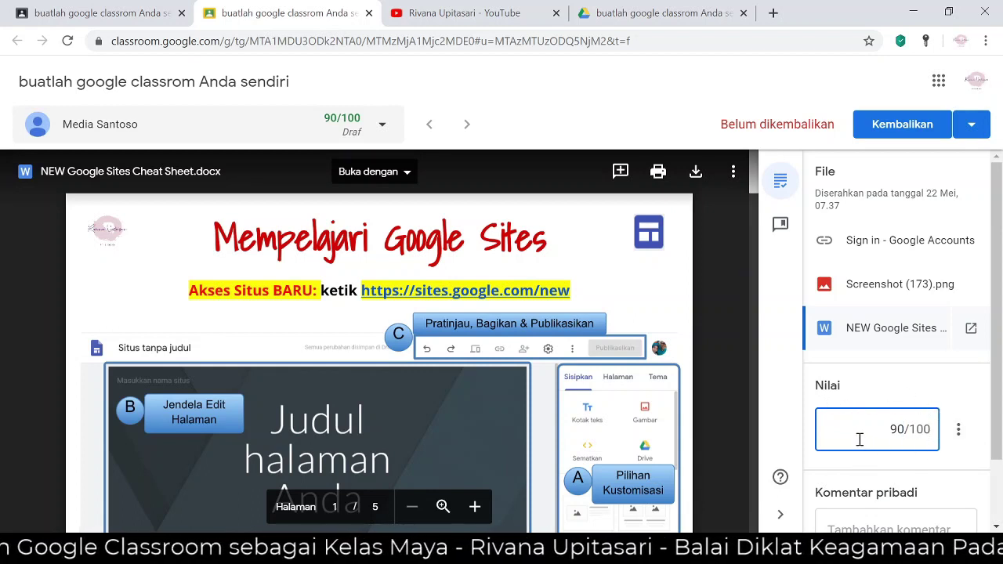
{"action": "scroll", "coordinate": [921, 393], "scroll_direction": "down", "scroll_amount": 1}
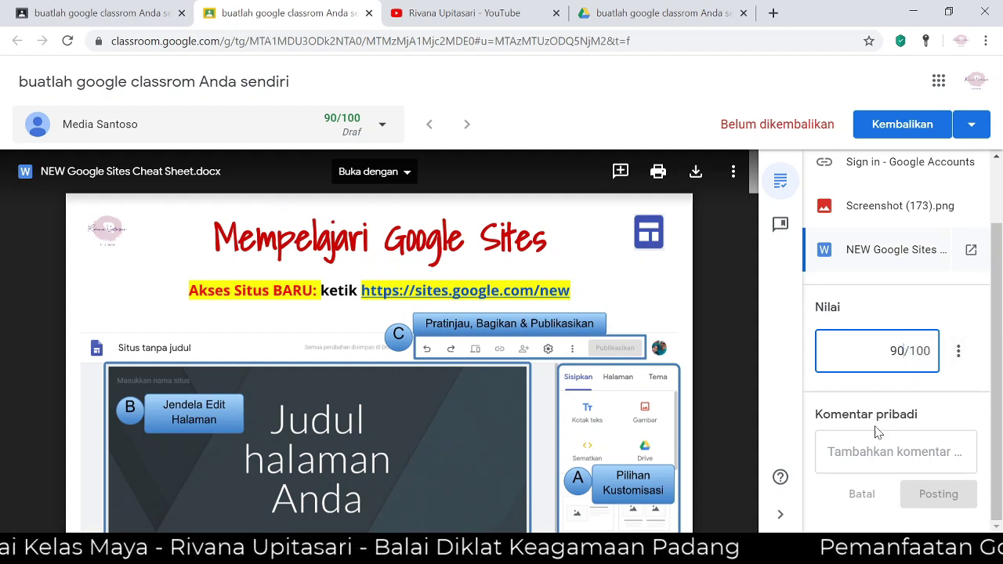
{"action": "left_click", "coordinate": [864, 457]}
{"action": "type", "text": "sudah sangat bagus, mohon ditingkatkan"}
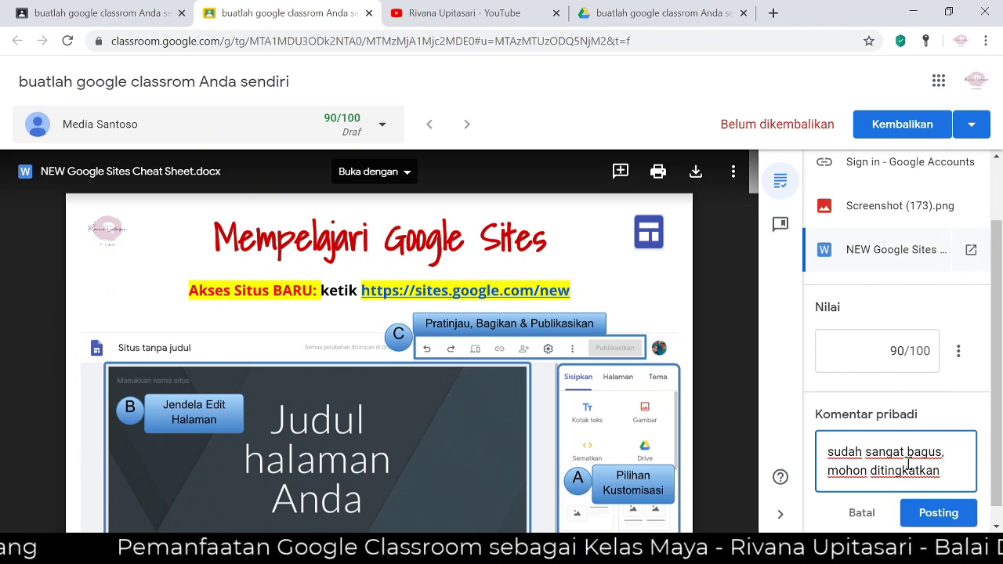
{"action": "left_click", "coordinate": [946, 514]}
Step: Return the graded assignment to the student, confirm it, and go back to the Multimedia PJJ class tab
{"action": "left_click", "coordinate": [902, 131]}
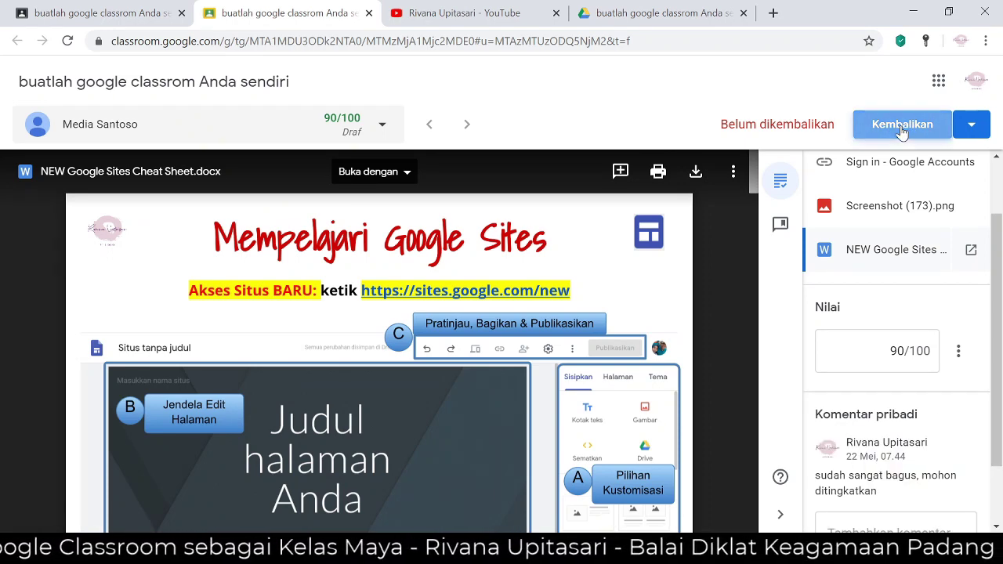
{"action": "left_click", "coordinate": [663, 354]}
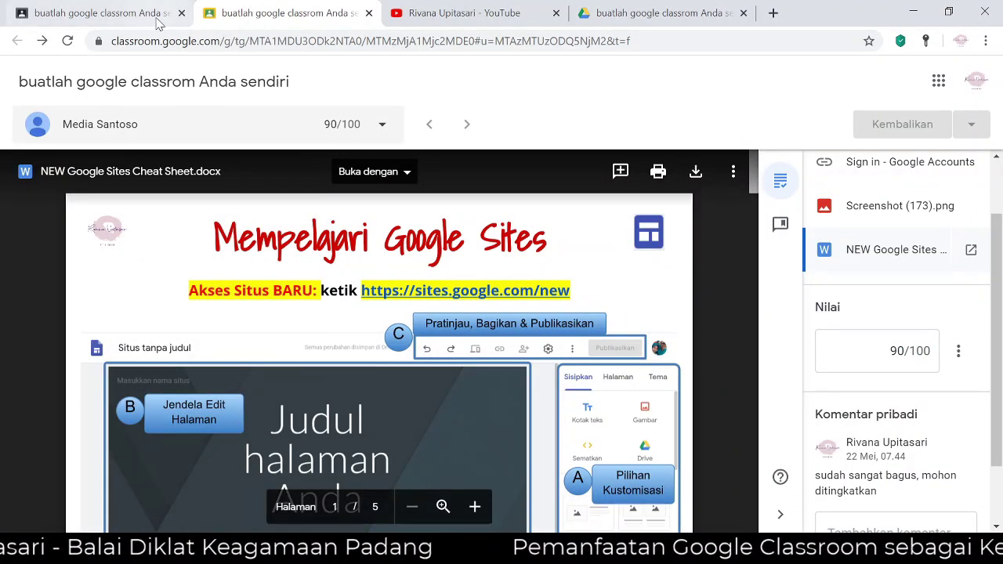
{"action": "left_click", "coordinate": [108, 16]}
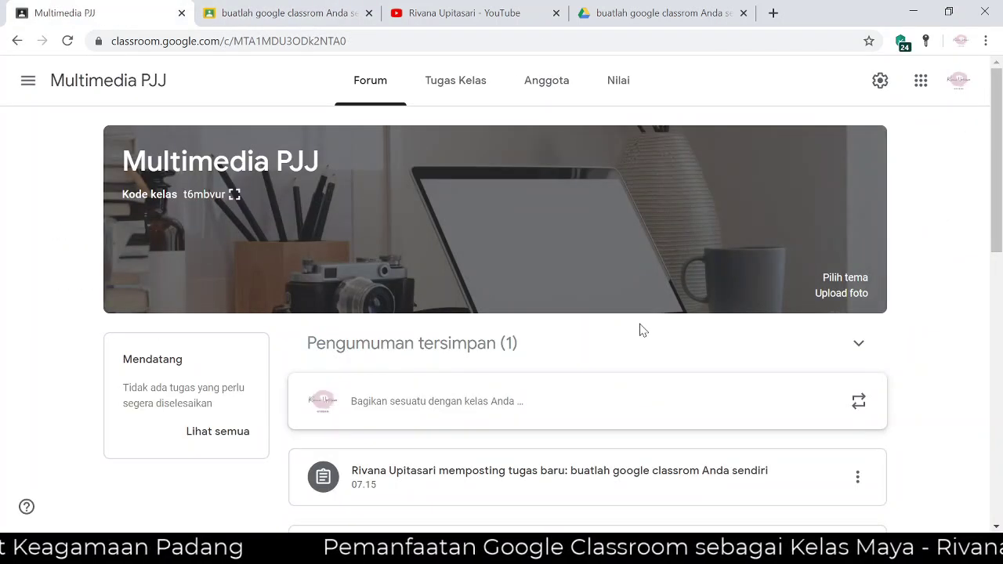